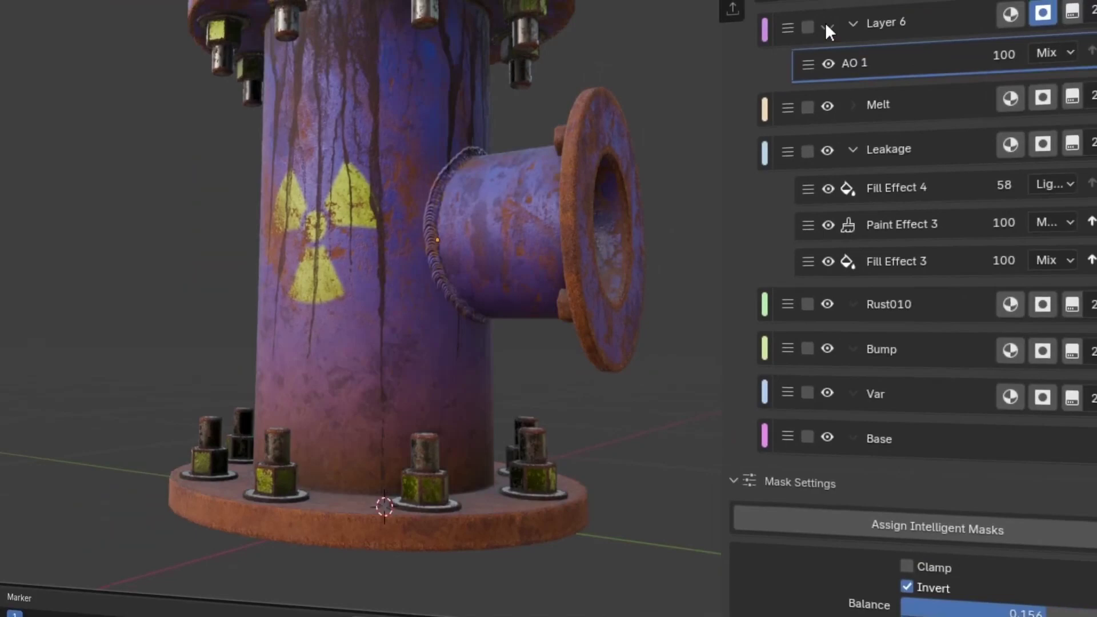
- Hide the hydrant's MatPlus layers, from Layer 6 and Melt down to Base
{"action": "left_click_drag", "start_coordinate": [826, 114], "coordinate": [822, 235]}
{"action": "left_click_drag", "start_coordinate": [781, 187], "coordinate": [787, 458]}
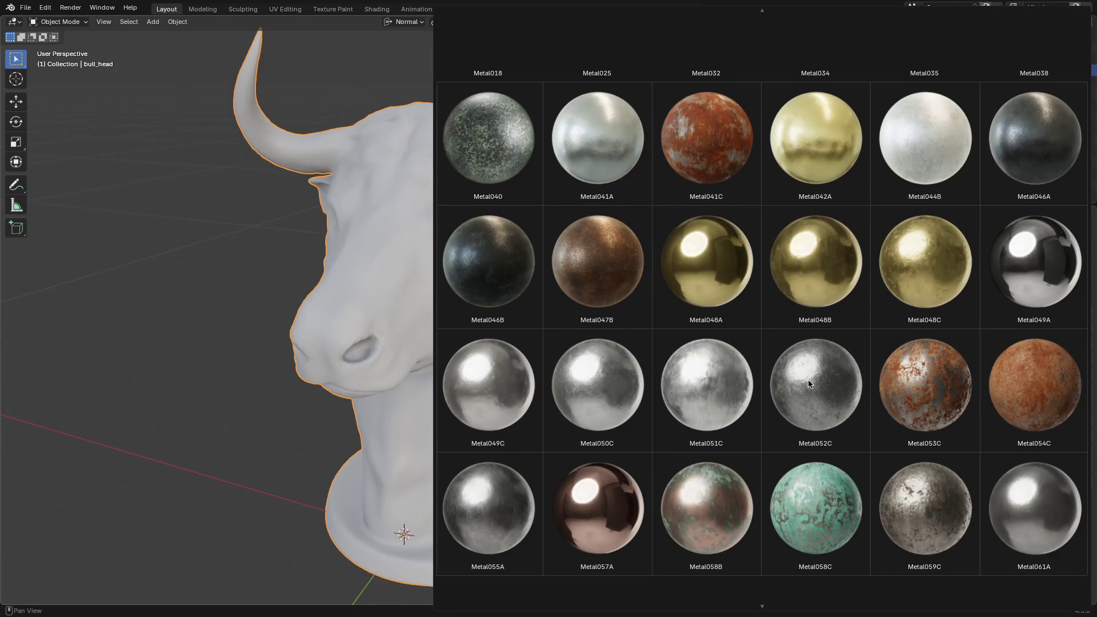
- Apply Metal052C with an Edge Wear mask, then add a Dust fill layer using a dust mask
{"action": "left_click", "coordinate": [810, 384]}
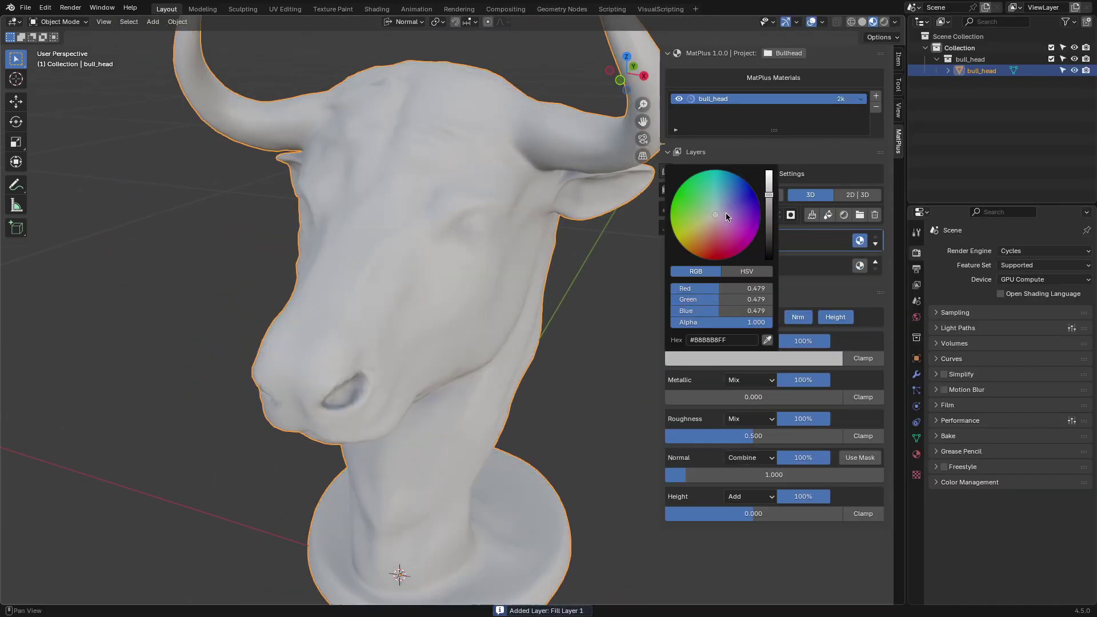
{"action": "left_click", "coordinate": [822, 245]}
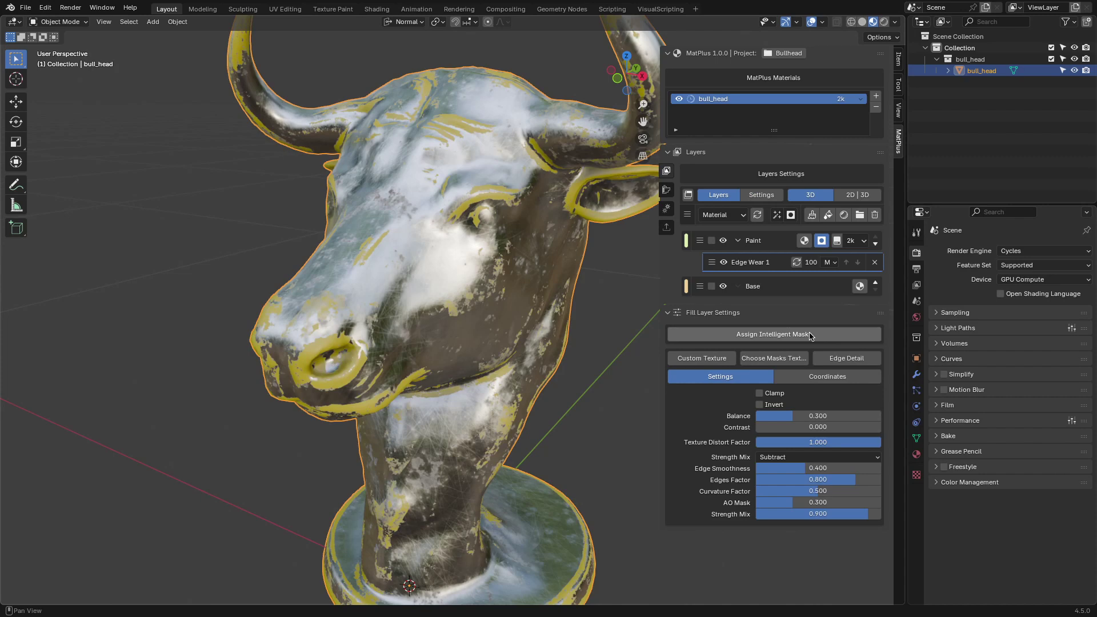
{"action": "left_click", "coordinate": [812, 214]}
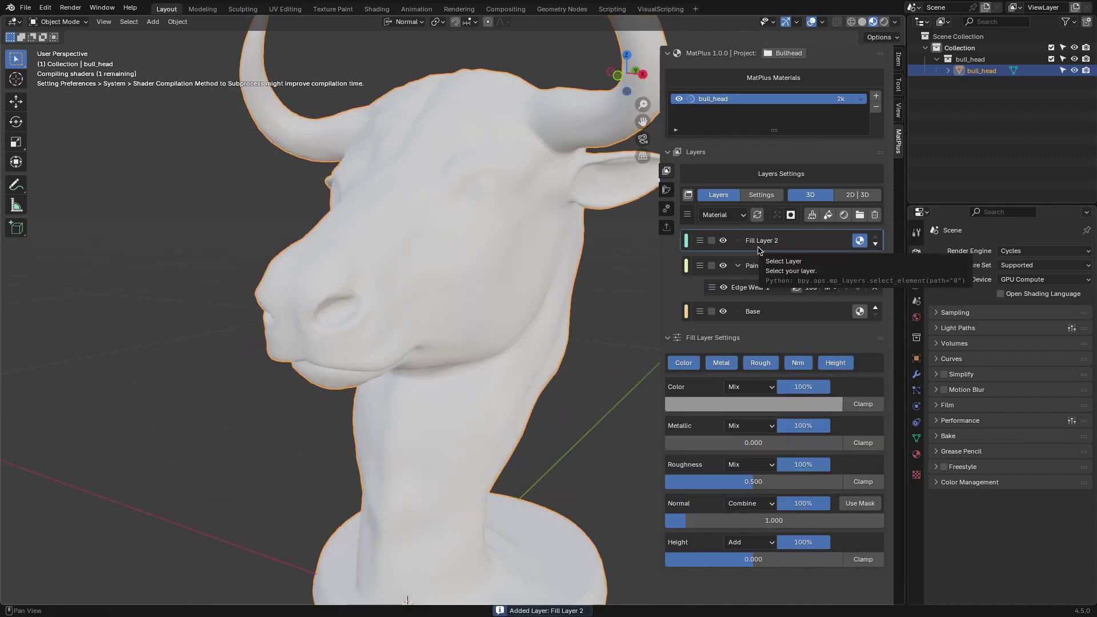
{"action": "type", "text": "t"}
{"action": "key", "text": "Return"}
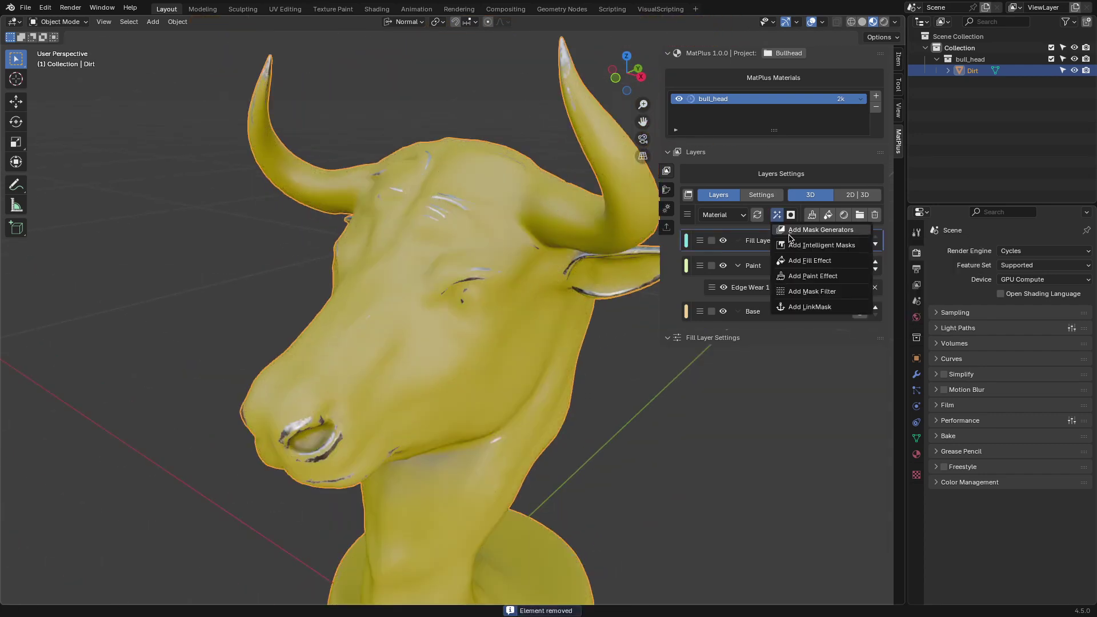
{"action": "left_click", "coordinate": [800, 343]}
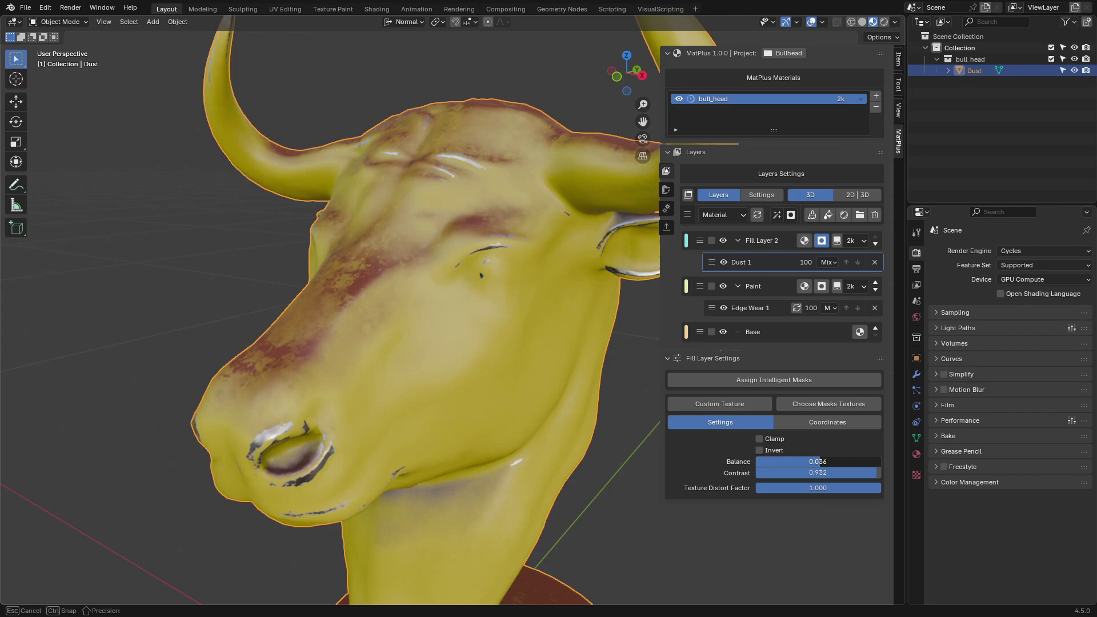
- Add Metal054C as a new layer named Rust and give it a black paint mask
{"action": "left_click", "coordinate": [845, 215]}
{"action": "scroll", "coordinate": [1034, 473], "scroll_direction": "down", "scroll_amount": 3}
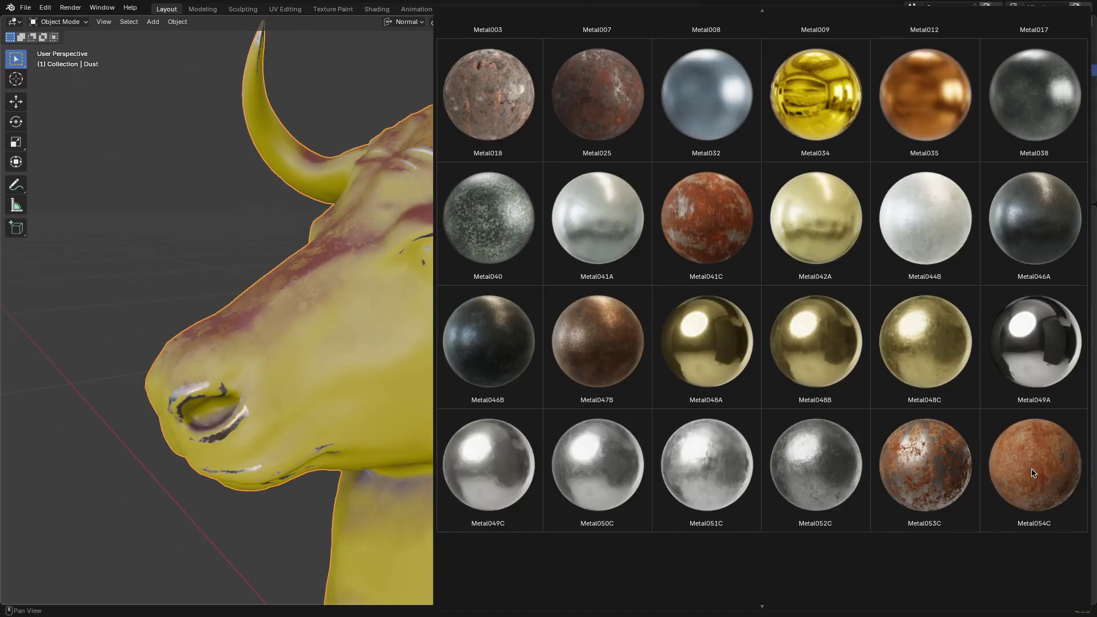
{"action": "left_click", "coordinate": [1034, 473]}
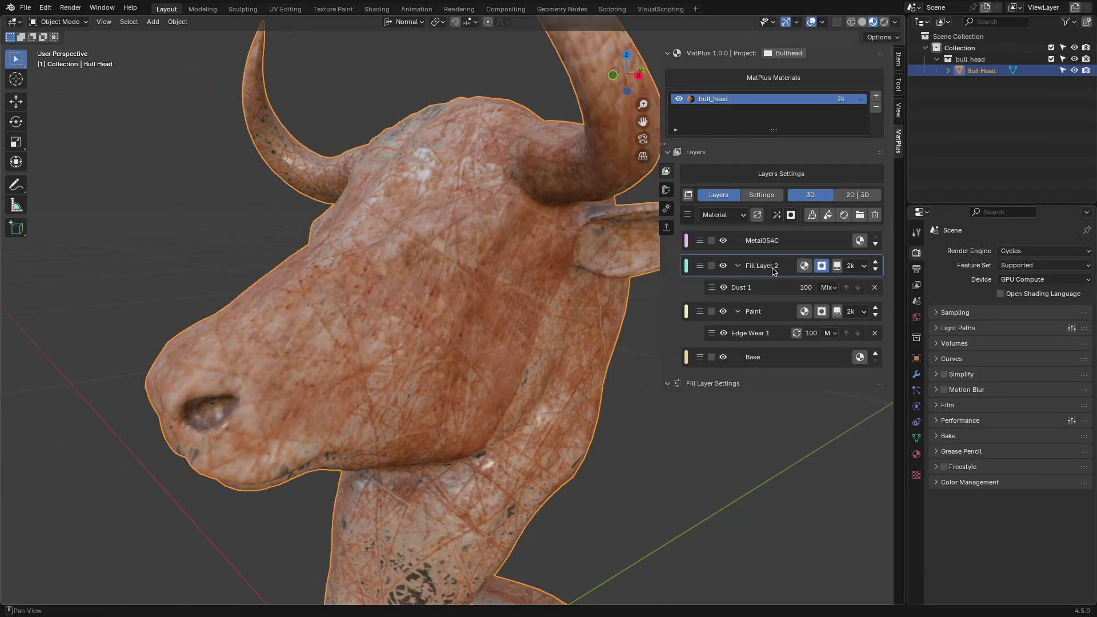
{"action": "double_click", "coordinate": [773, 241]}
{"action": "type", "text": "Rust"}
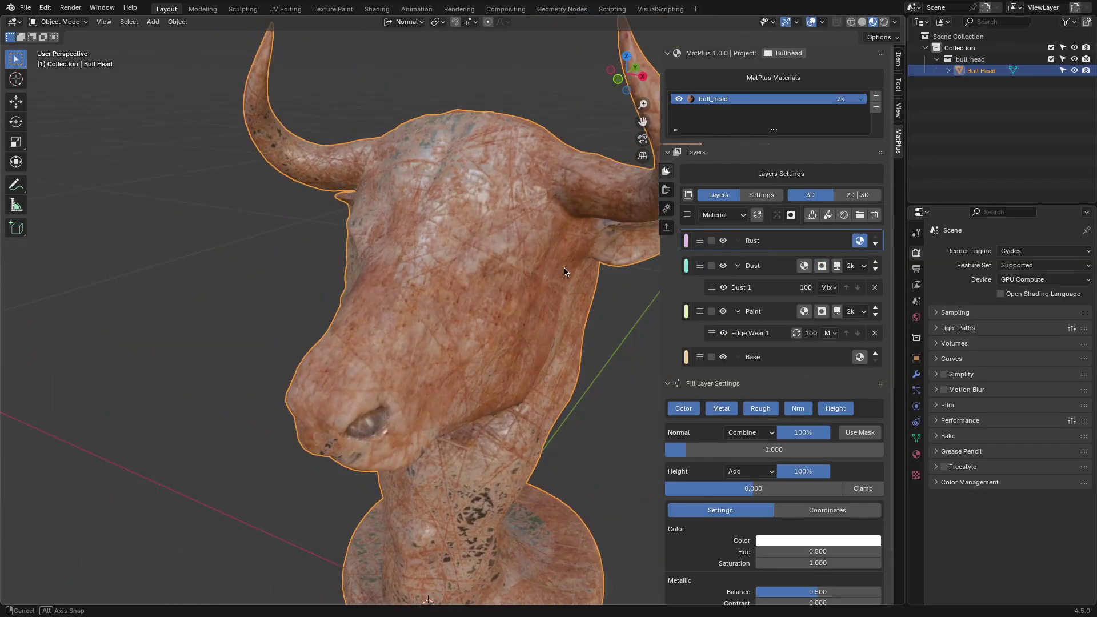
{"action": "left_click", "coordinate": [845, 215]}
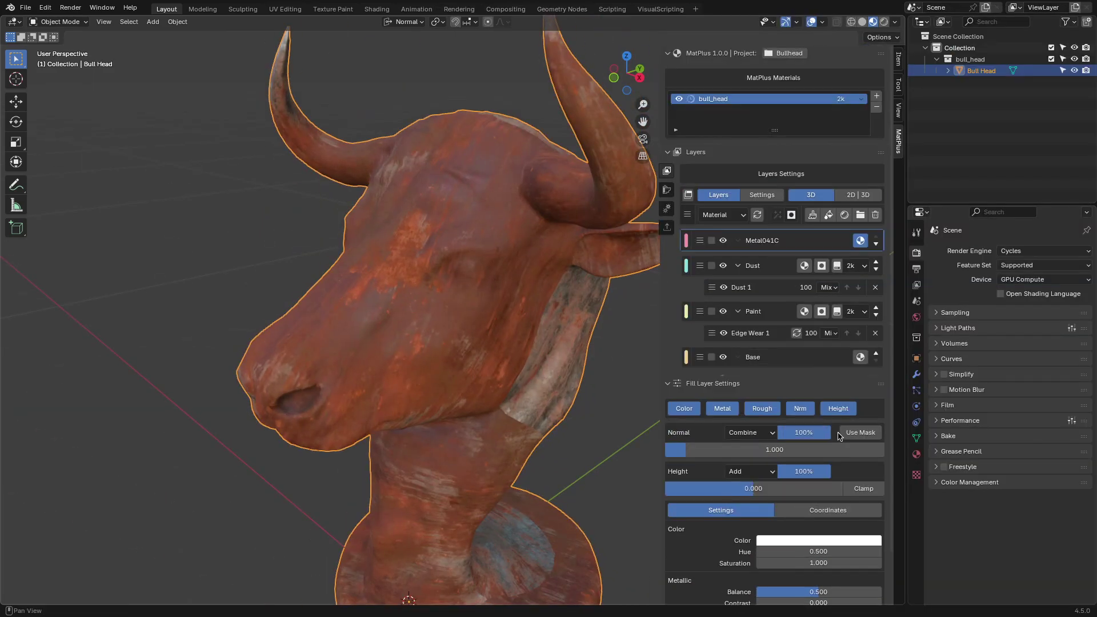
{"action": "left_click", "coordinate": [776, 241]}
{"action": "type", "text": "Rus"}
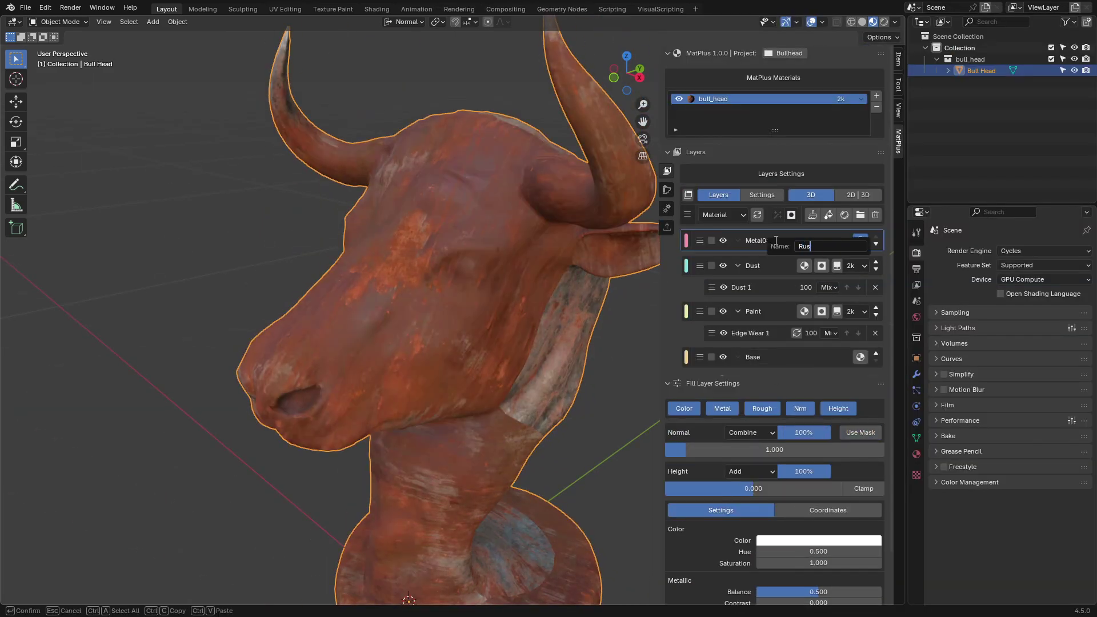
{"action": "type", "text": "t"}
{"action": "key", "text": "Return"}
{"action": "left_click", "coordinate": [778, 215]}
- Paint rust onto the Paint Effect 0 mask with a scatter brush texture, including the neck and base
{"action": "left_click", "coordinate": [795, 299]}
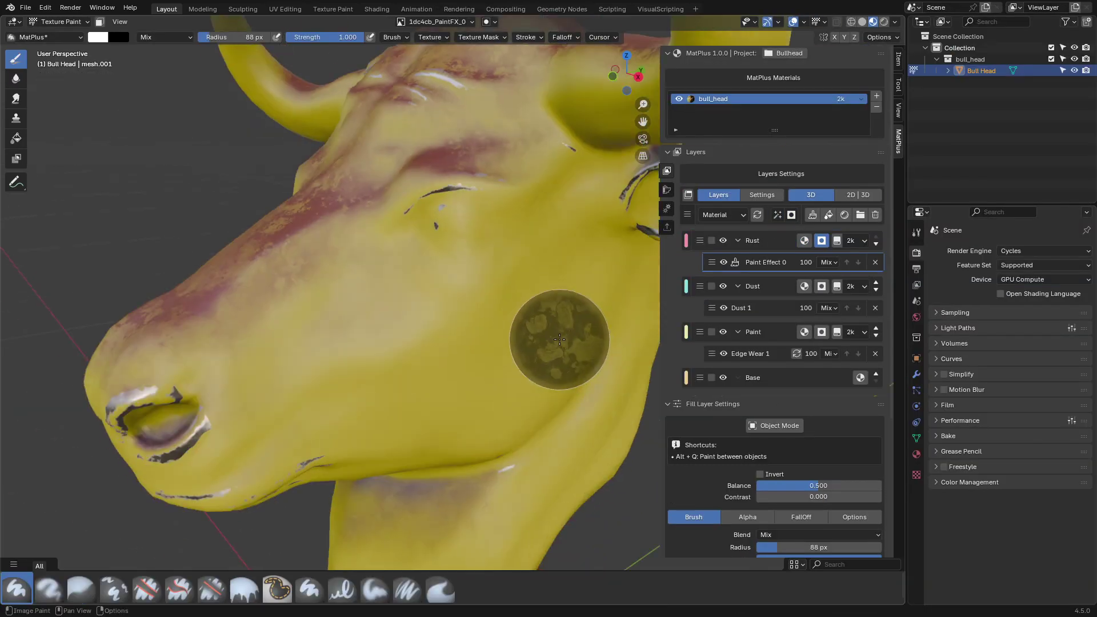
{"action": "left_click", "coordinate": [754, 103]}
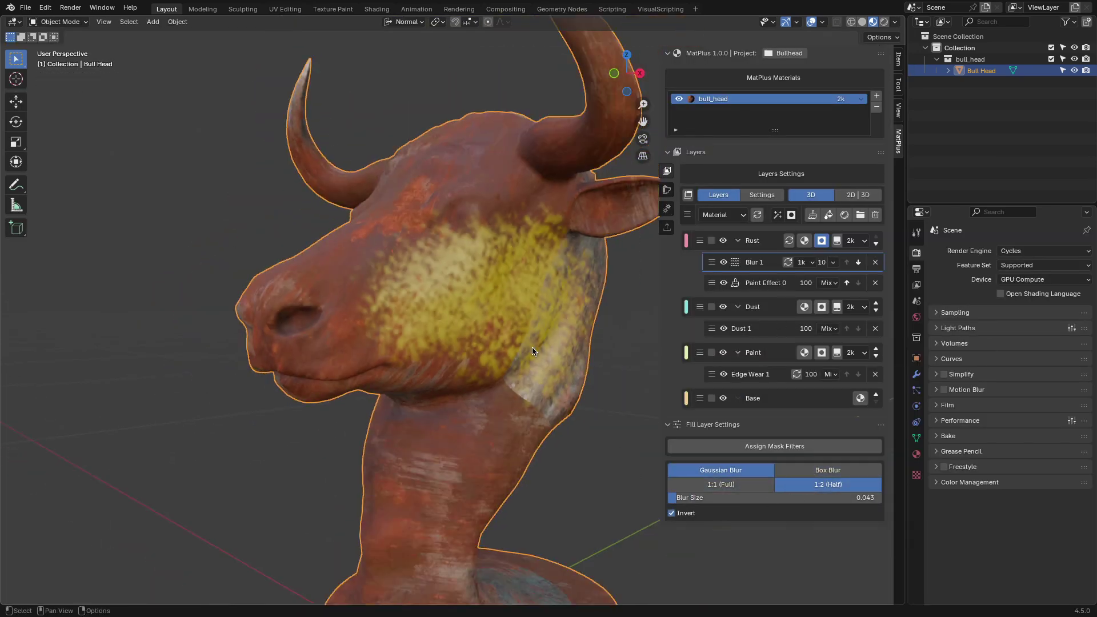
{"action": "left_click", "coordinate": [763, 283]}
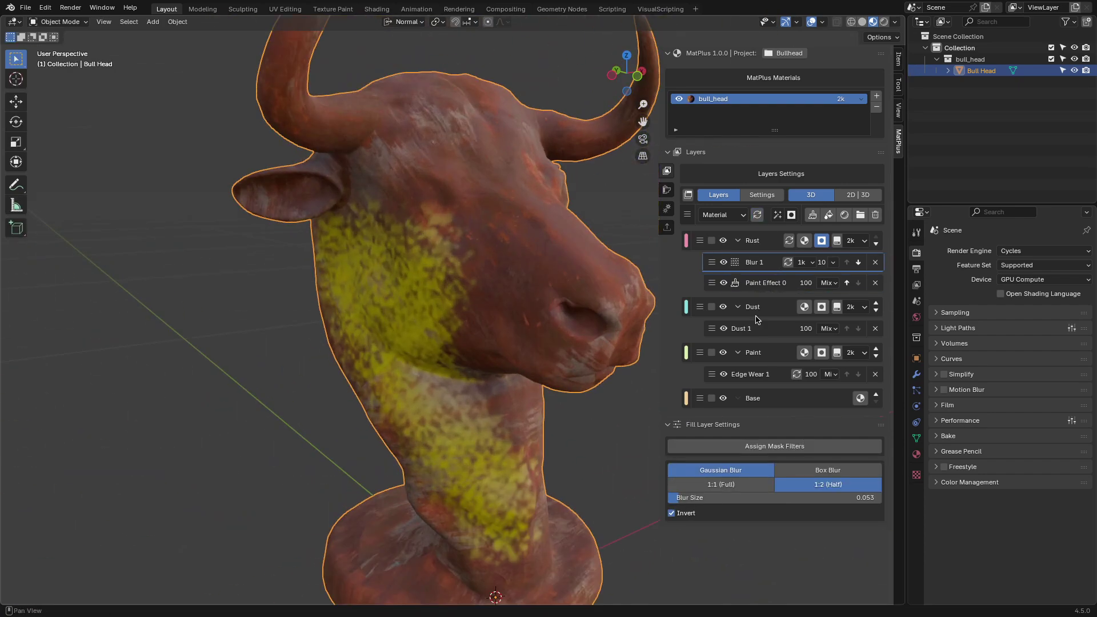
{"action": "left_click", "coordinate": [766, 283]}
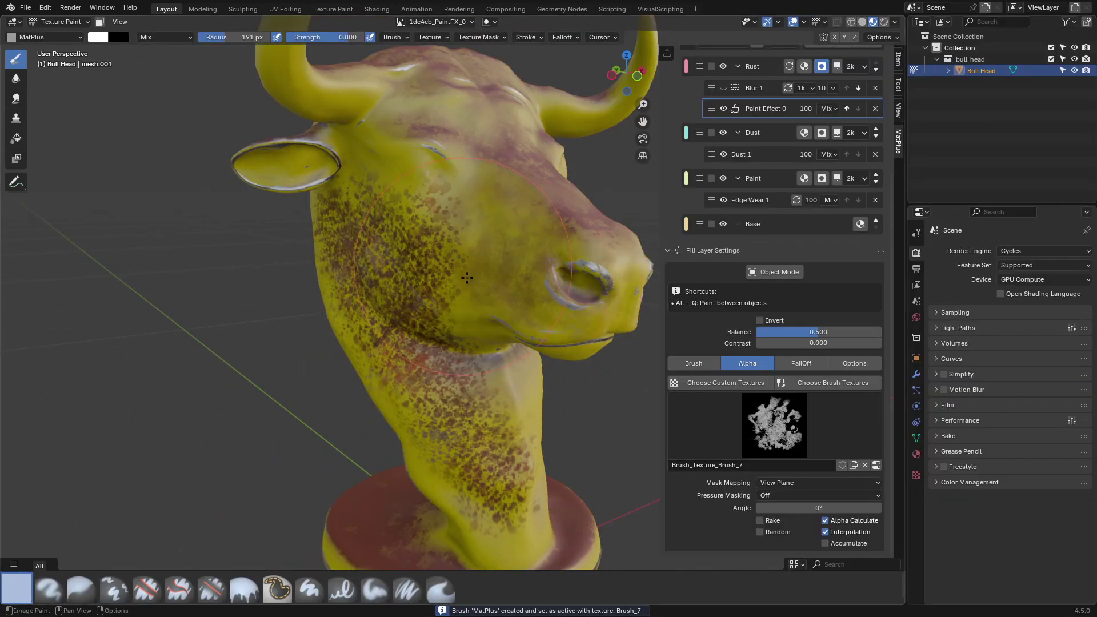
{"action": "middle_click_drag", "start_coordinate": [467, 277], "coordinate": [727, 96]}
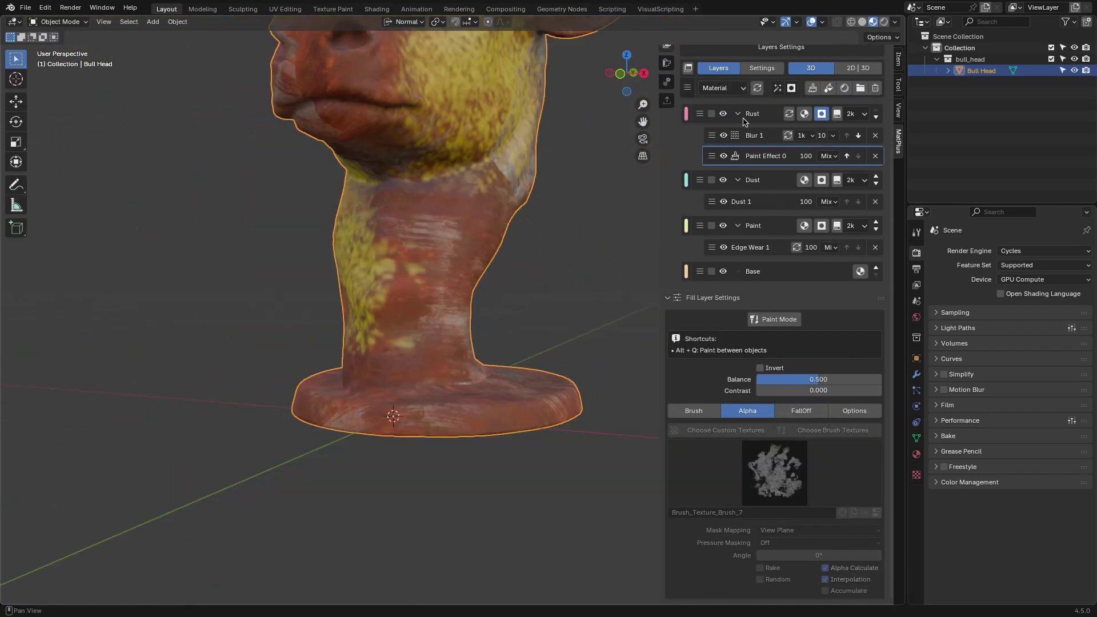
{"action": "left_click", "coordinate": [712, 240]}
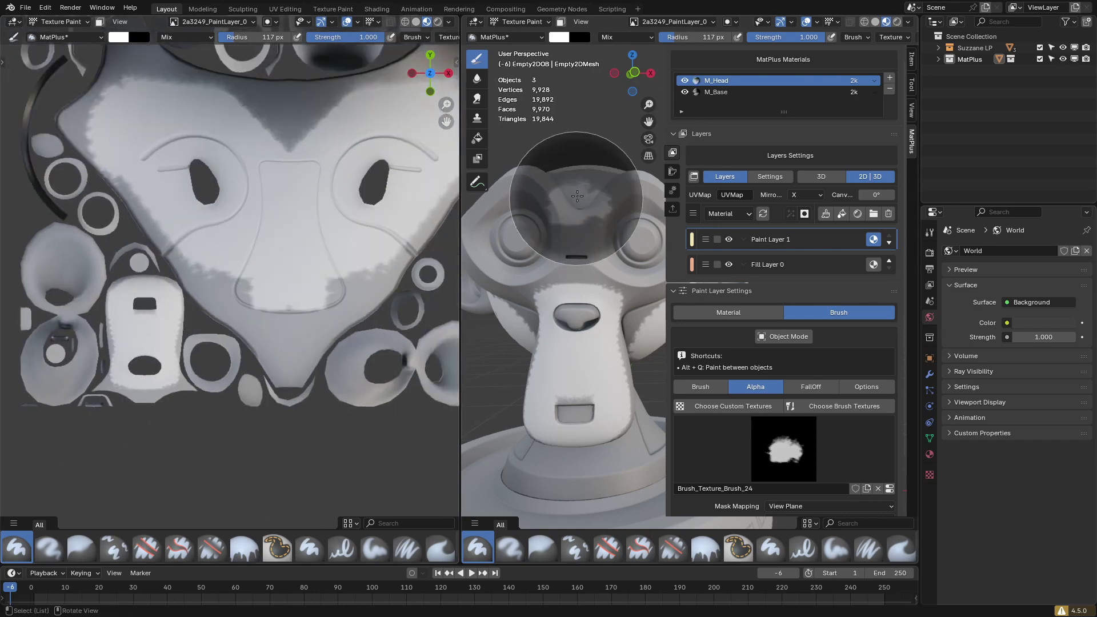
- Finish painting Suzanne, leave Paint Mode, return to a single 3D view and hide M_Base
{"action": "middle_click_drag", "start_coordinate": [577, 196], "coordinate": [287, 350]}
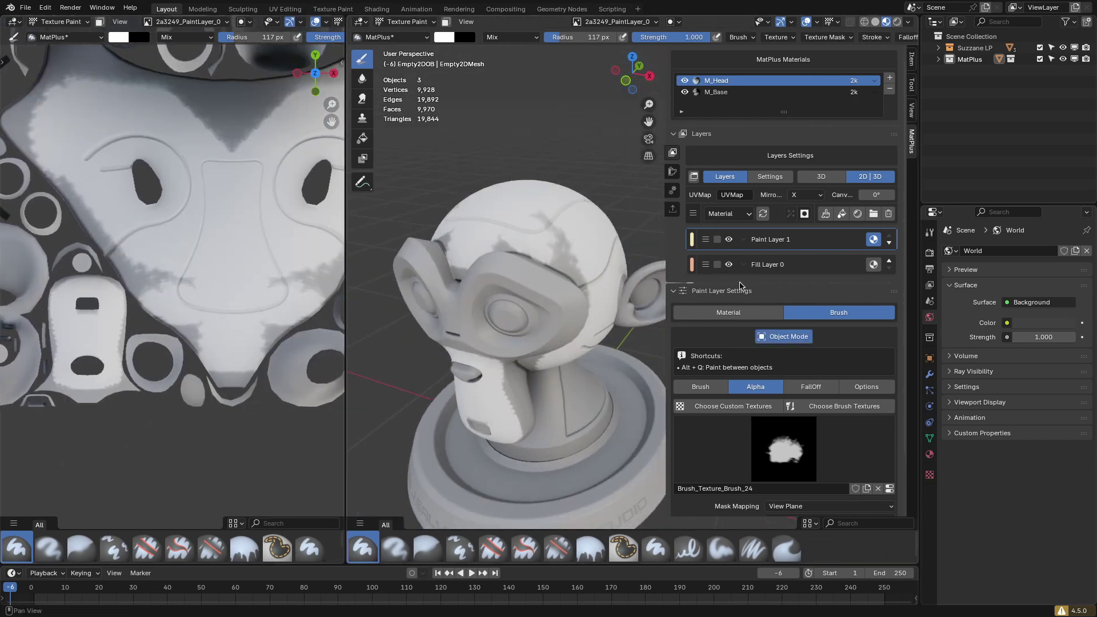
{"action": "left_click", "coordinate": [784, 336]}
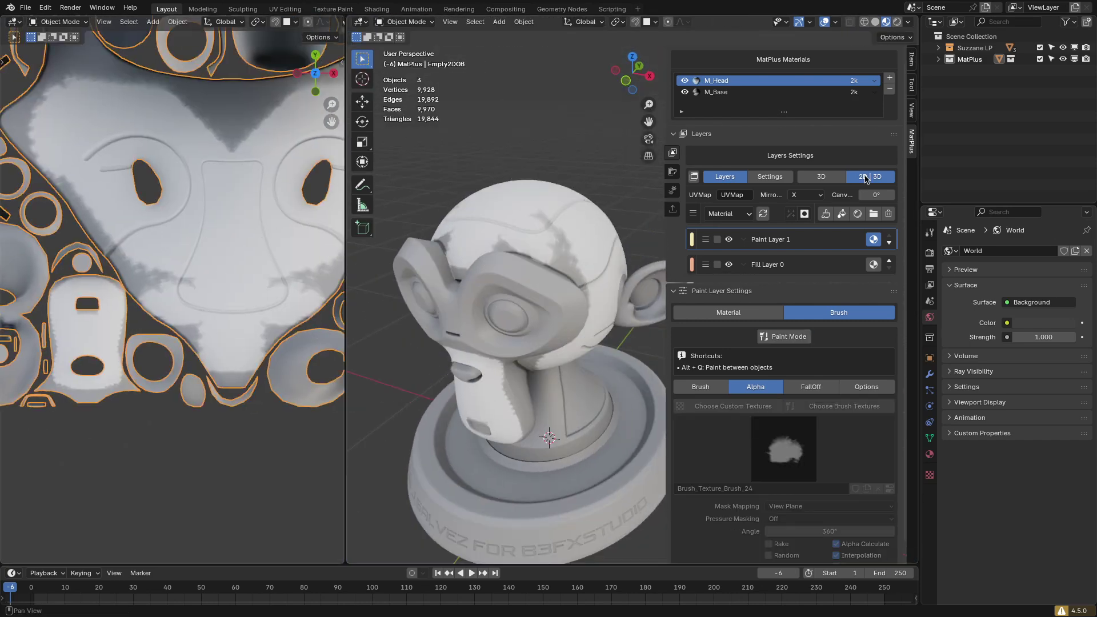
{"action": "left_click", "coordinate": [835, 178]}
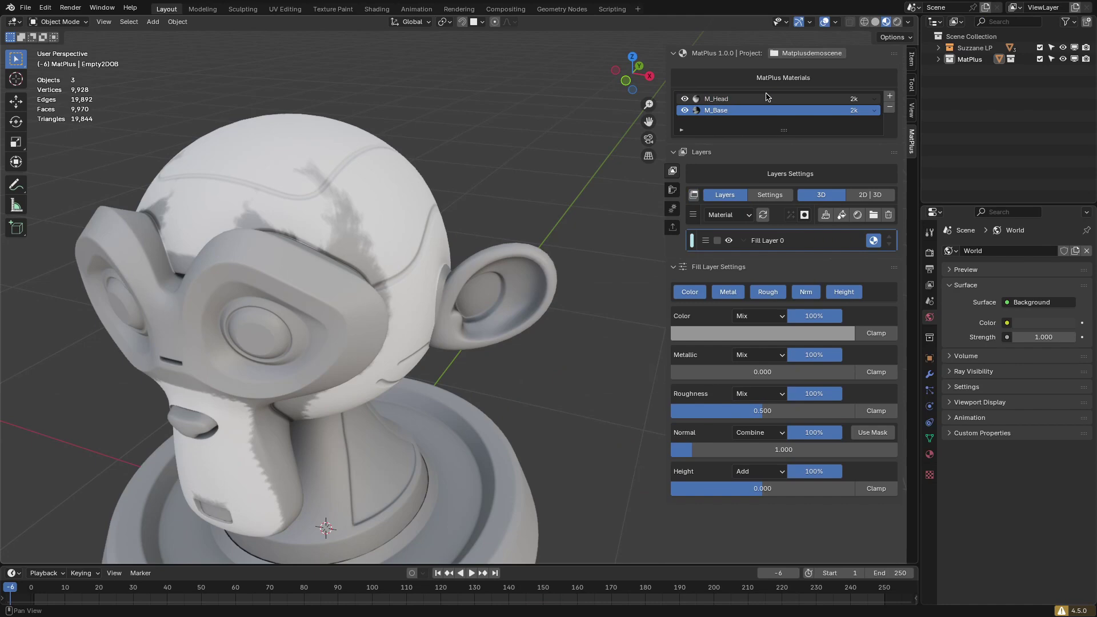
{"action": "left_click", "coordinate": [685, 110]}
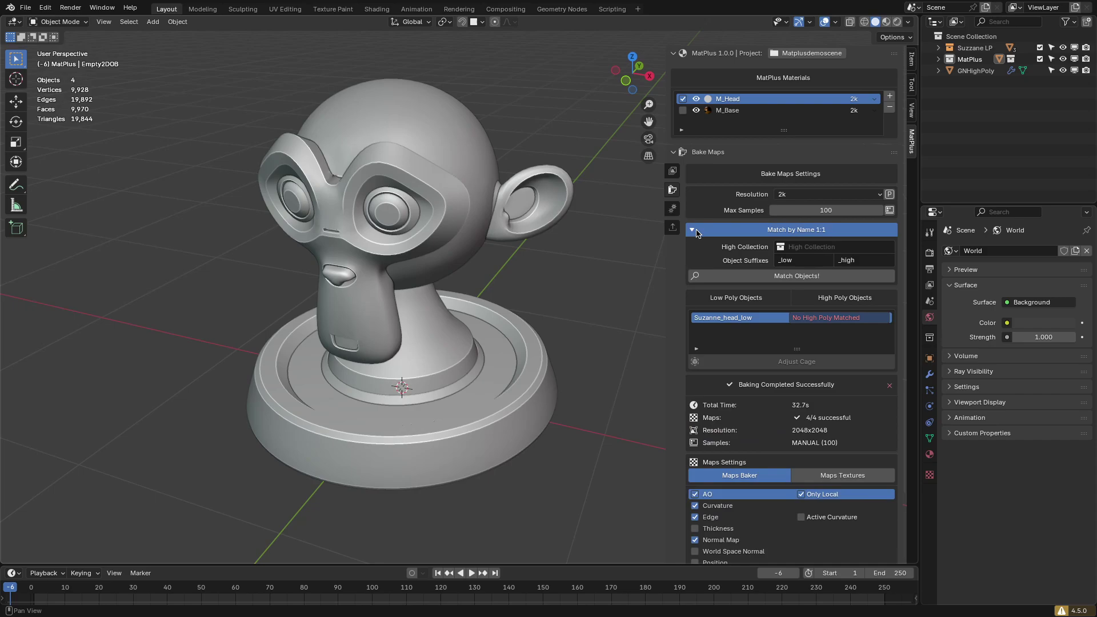
- Preview the edge, thickness, normal, world normal, position, vertex color and object ID maps on Suzanne
{"action": "scroll", "coordinate": [794, 311], "scroll_direction": "down", "scroll_amount": 3}
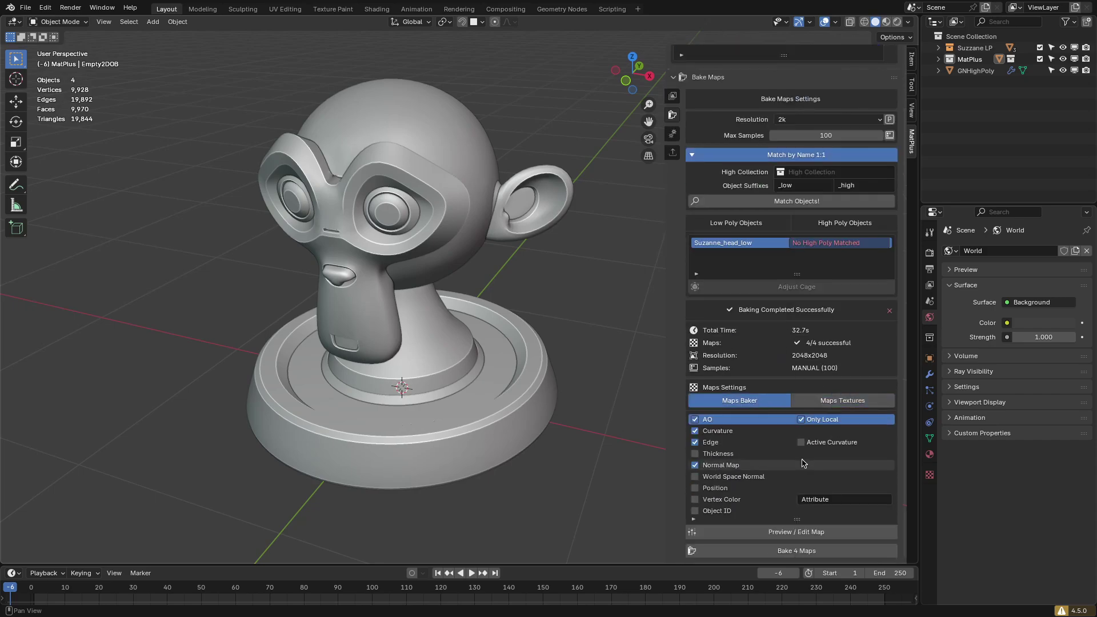
{"action": "left_click", "coordinate": [812, 535]}
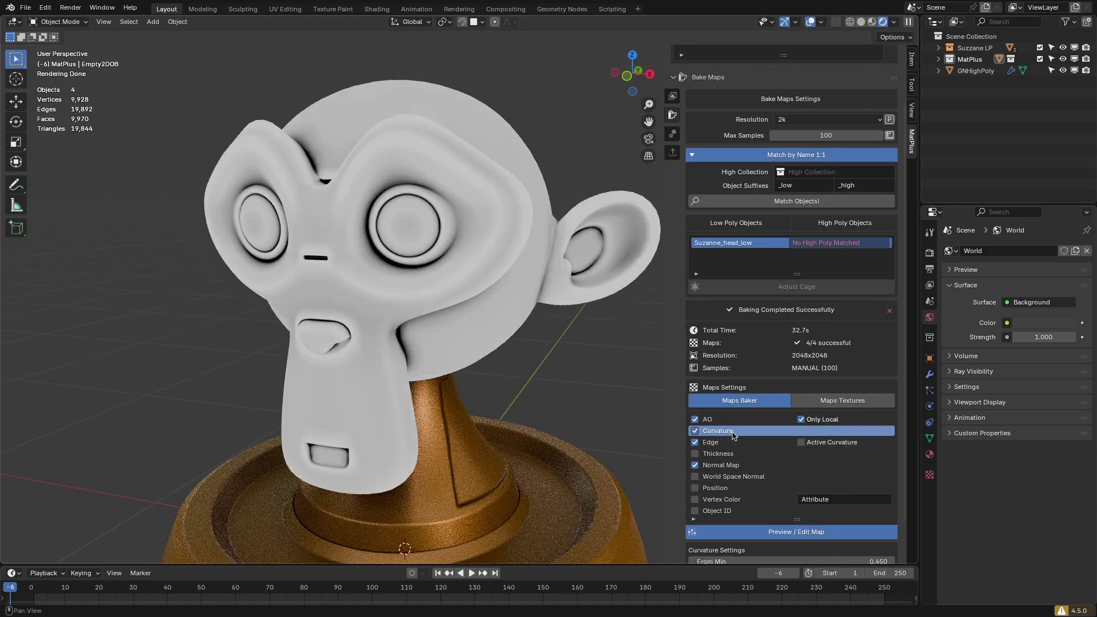
{"action": "left_click", "coordinate": [723, 444]}
{"action": "left_click", "coordinate": [718, 454]}
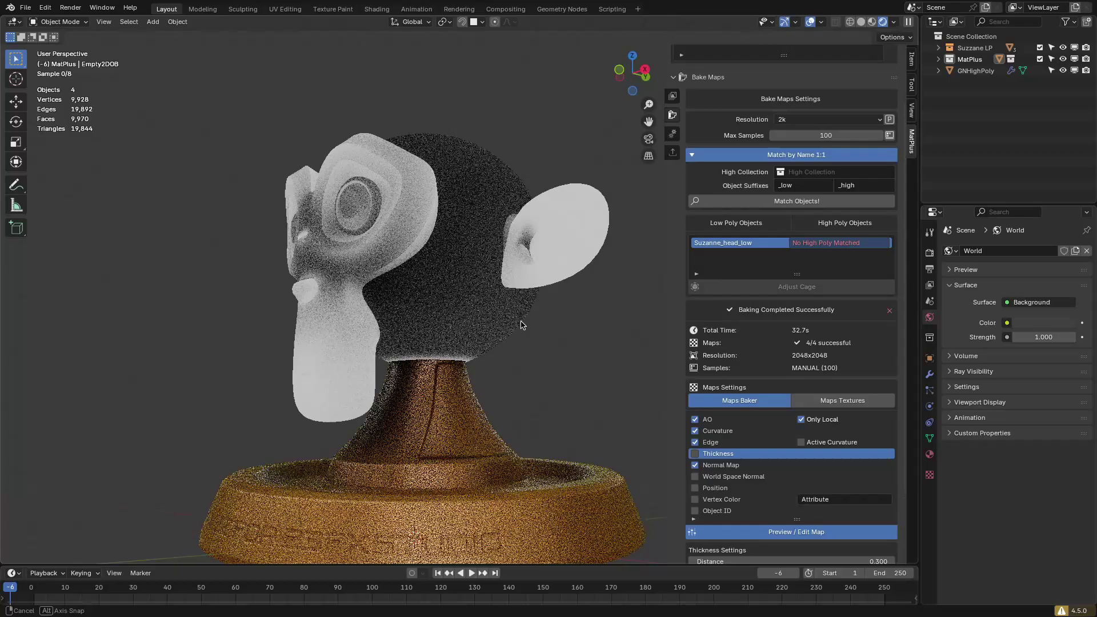
{"action": "left_click", "coordinate": [721, 465]}
{"action": "left_click", "coordinate": [729, 475]}
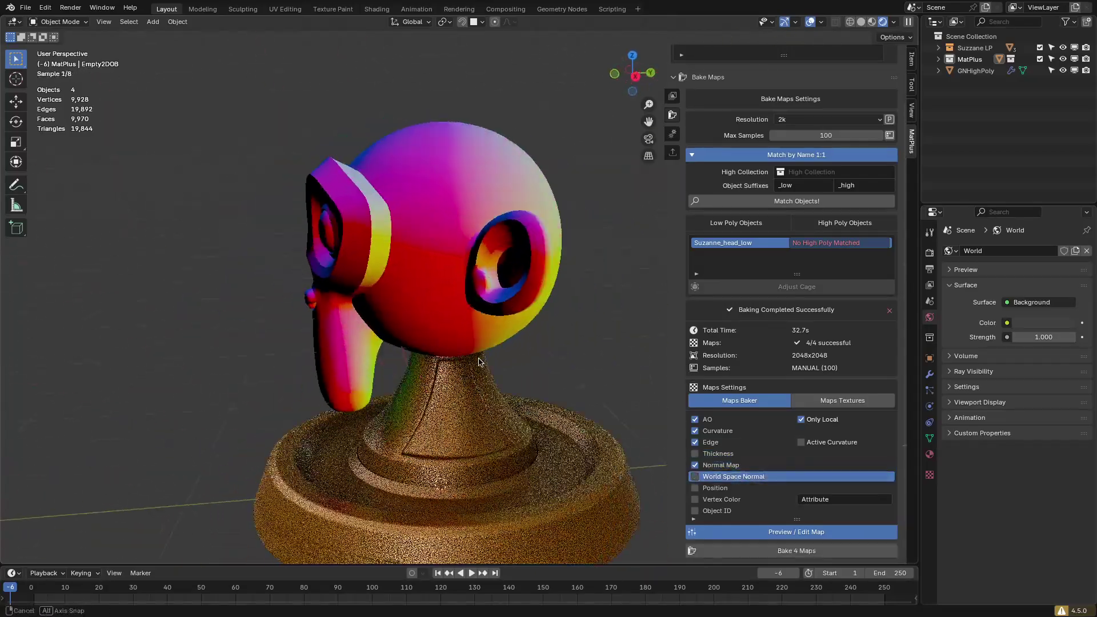
{"action": "left_click", "coordinate": [717, 488]}
{"action": "left_click", "coordinate": [726, 499]}
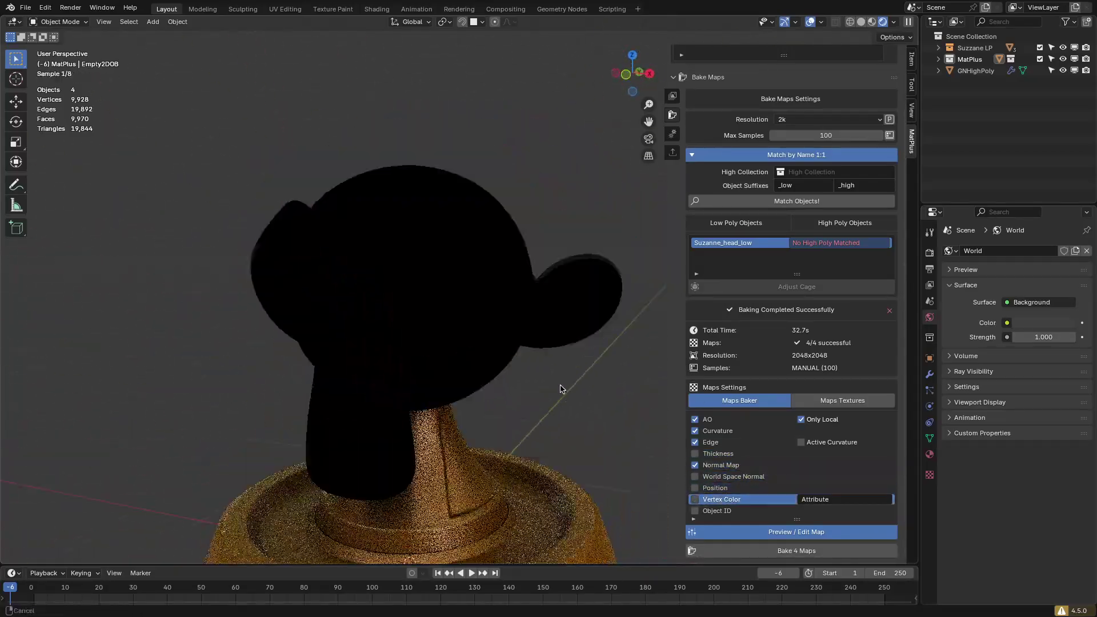
{"action": "left_click", "coordinate": [737, 513]}
{"action": "middle_click_drag", "start_coordinate": [577, 400], "coordinate": [544, 367]}
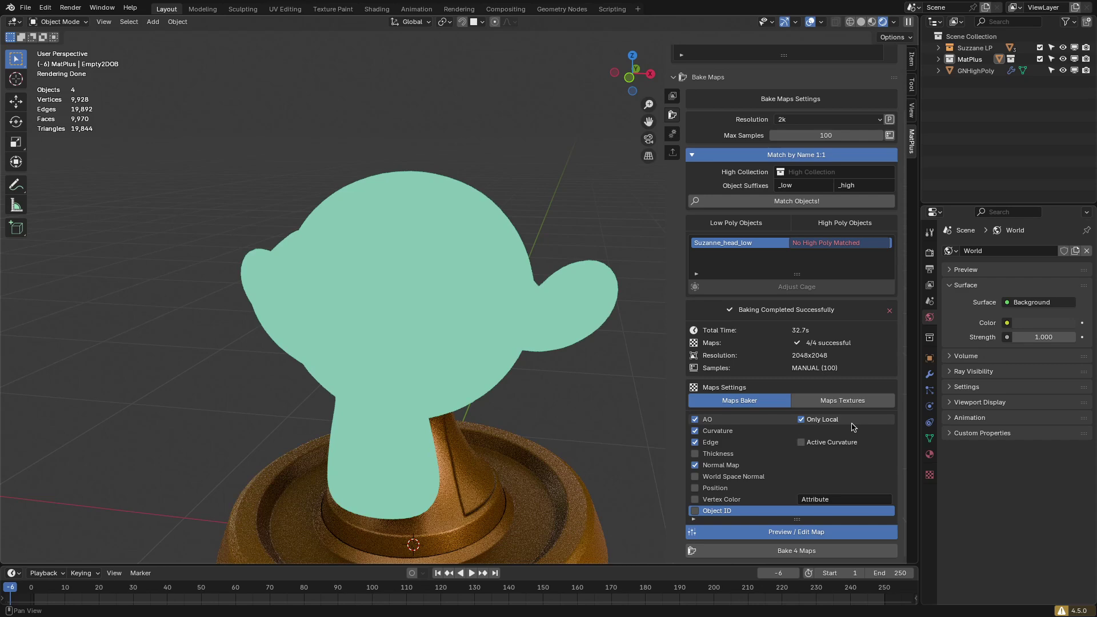
- Turn off the map preview and create the Monster project
{"action": "left_click", "coordinate": [804, 532]}
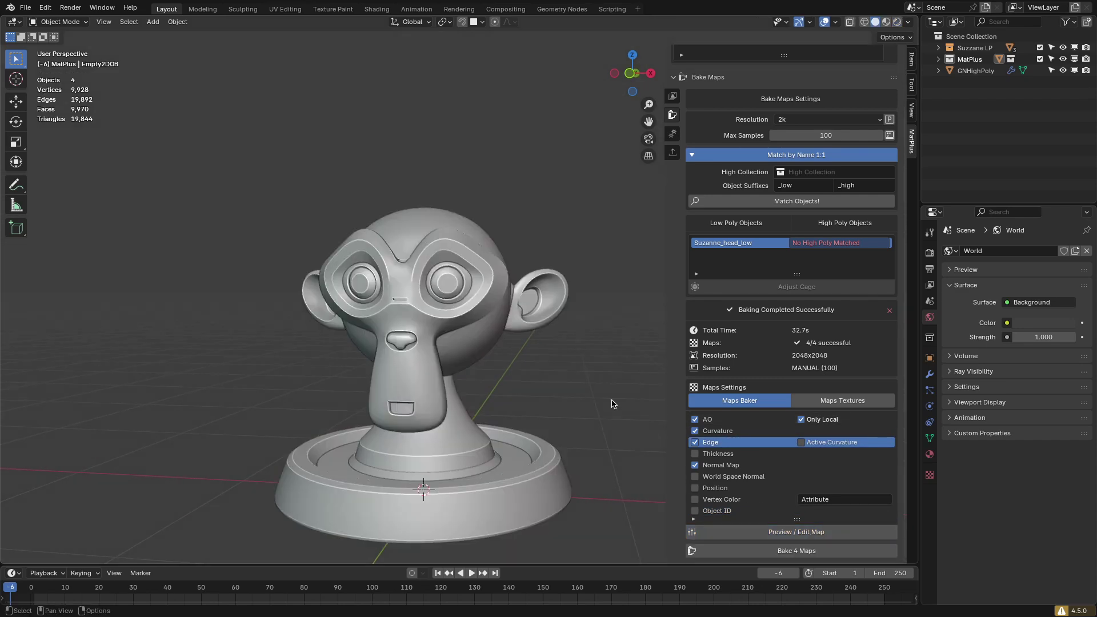
{"action": "middle_click_drag", "start_coordinate": [612, 404], "coordinate": [595, 395]}
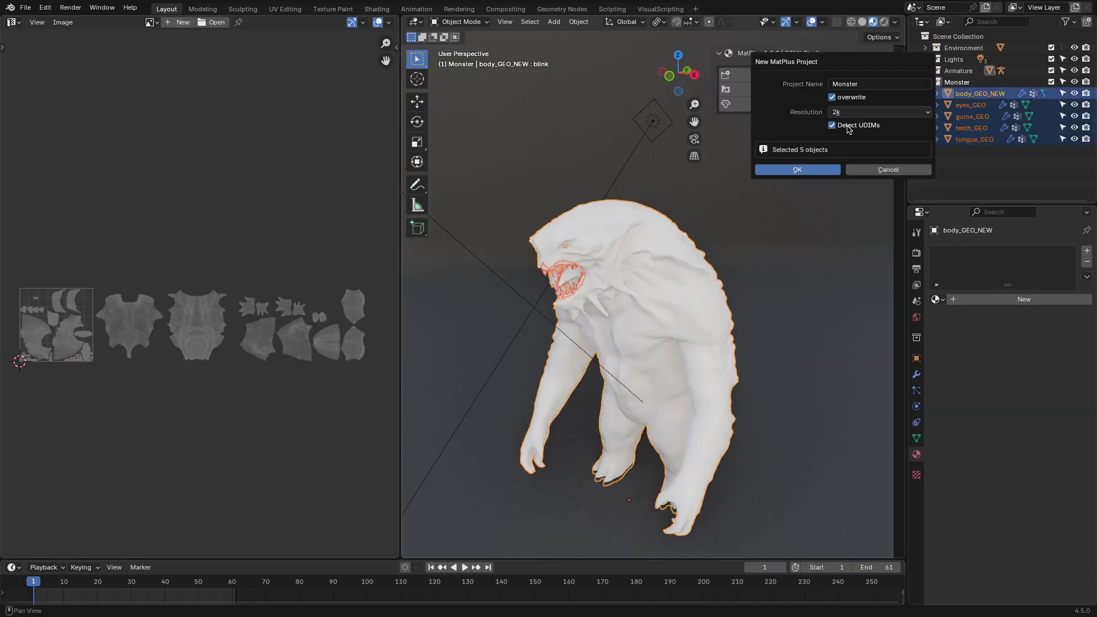
{"action": "left_click", "coordinate": [815, 170]}
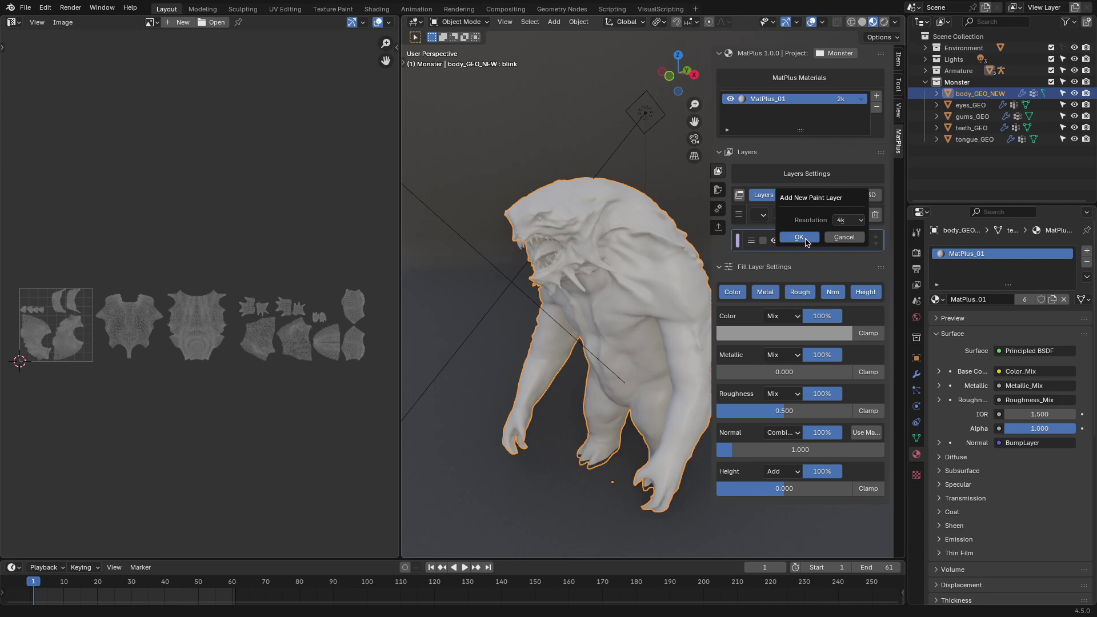
- Confirm the new Paint Layer 1 and orbit the model to its right side
{"action": "left_click", "coordinate": [799, 237]}
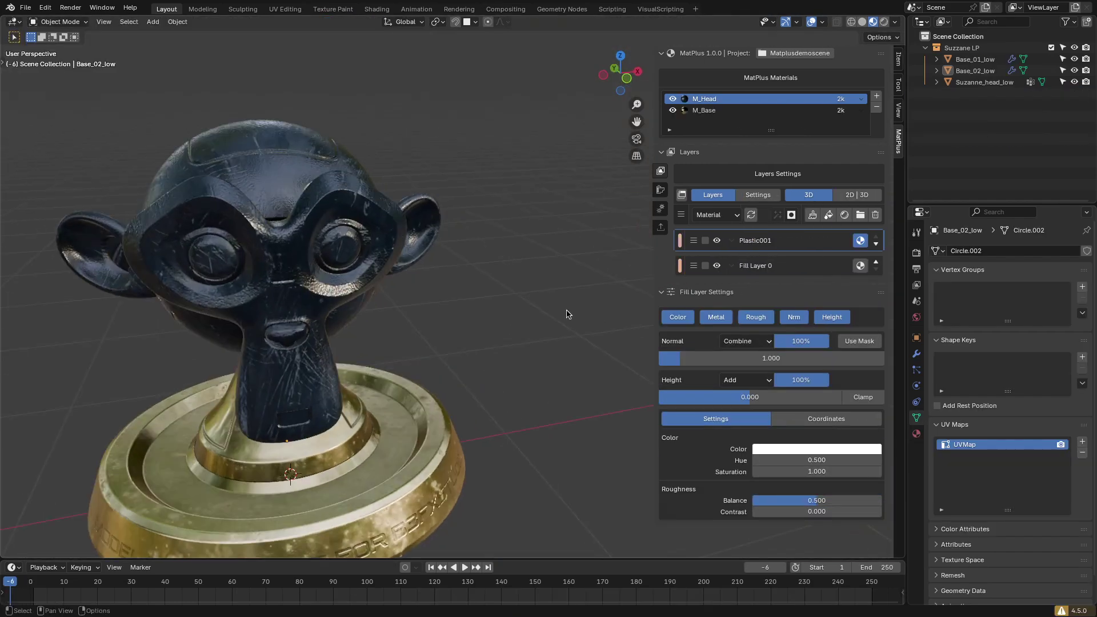
{"action": "middle_click_drag", "start_coordinate": [568, 314], "coordinate": [629, 268]}
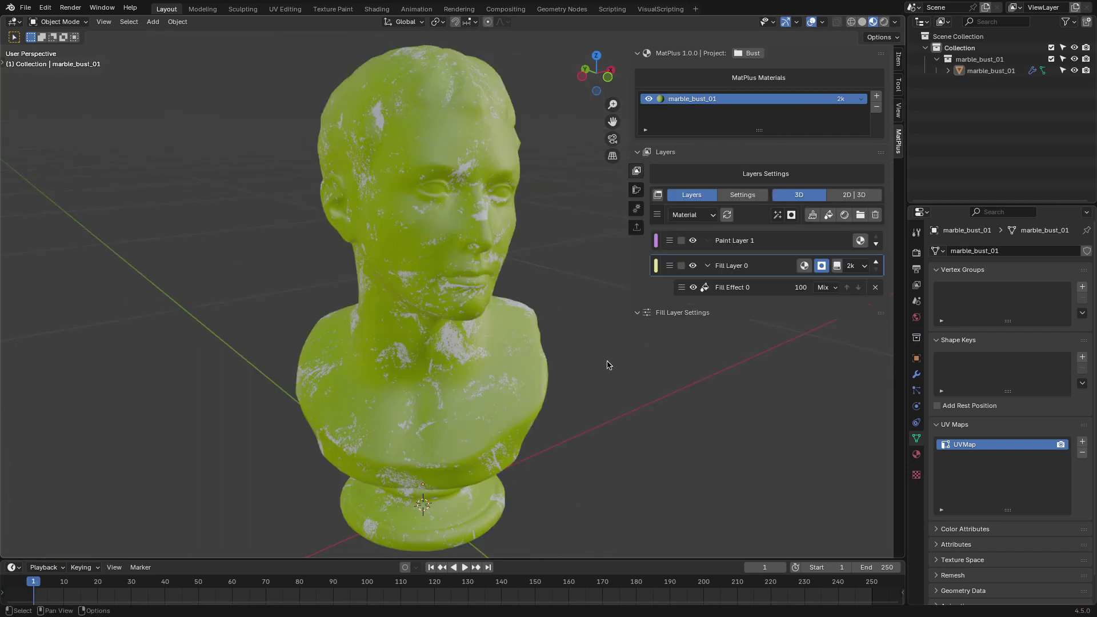
- Try the Matplus19 mask, another mask, and the Hexagon 1 pattern on the bust's fill effect
{"action": "left_click", "coordinate": [767, 337]}
{"action": "scroll", "coordinate": [828, 142], "scroll_direction": "down", "scroll_amount": 3, "text": "ctrl"}
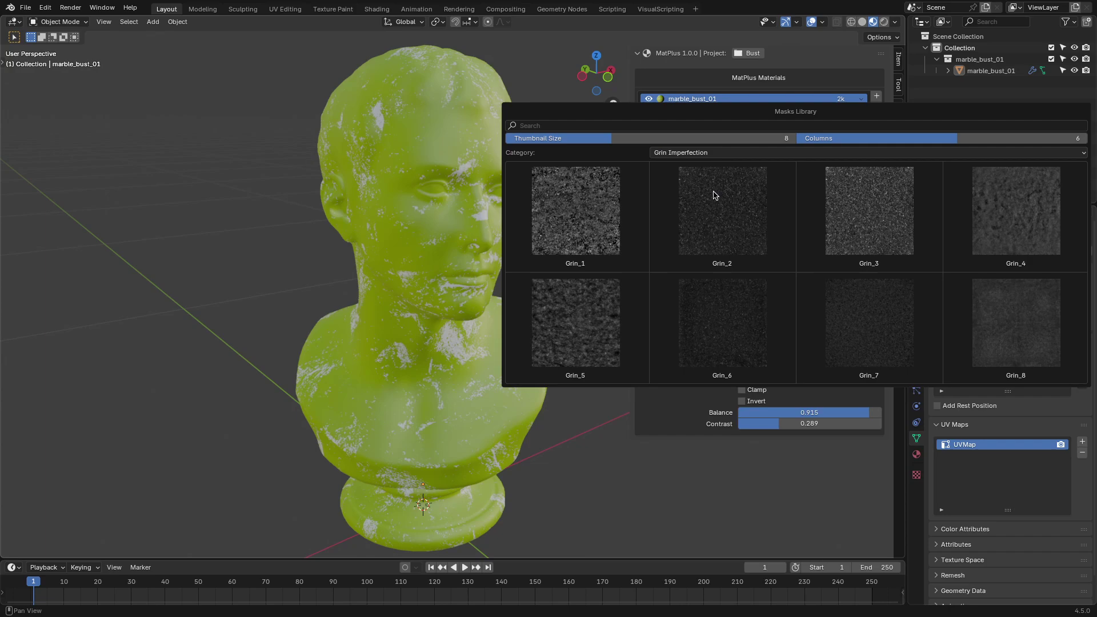
{"action": "scroll", "coordinate": [737, 73], "scroll_direction": "down", "scroll_amount": 2}
{"action": "scroll", "coordinate": [737, 73], "scroll_direction": "down", "scroll_amount": 2, "text": "ctrl"}
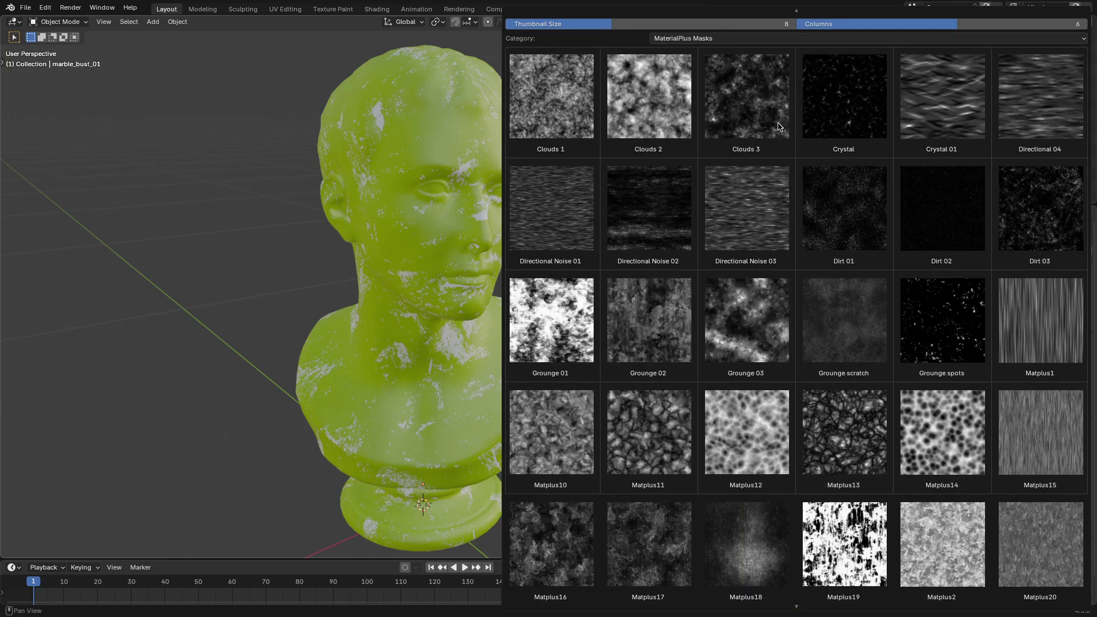
{"action": "scroll", "coordinate": [852, 304], "scroll_direction": "down", "scroll_amount": 5}
{"action": "left_click", "coordinate": [851, 304]}
{"action": "left_click", "coordinate": [767, 337]}
{"action": "scroll", "coordinate": [753, 93], "scroll_direction": "down", "scroll_amount": 3, "text": "ctrl"}
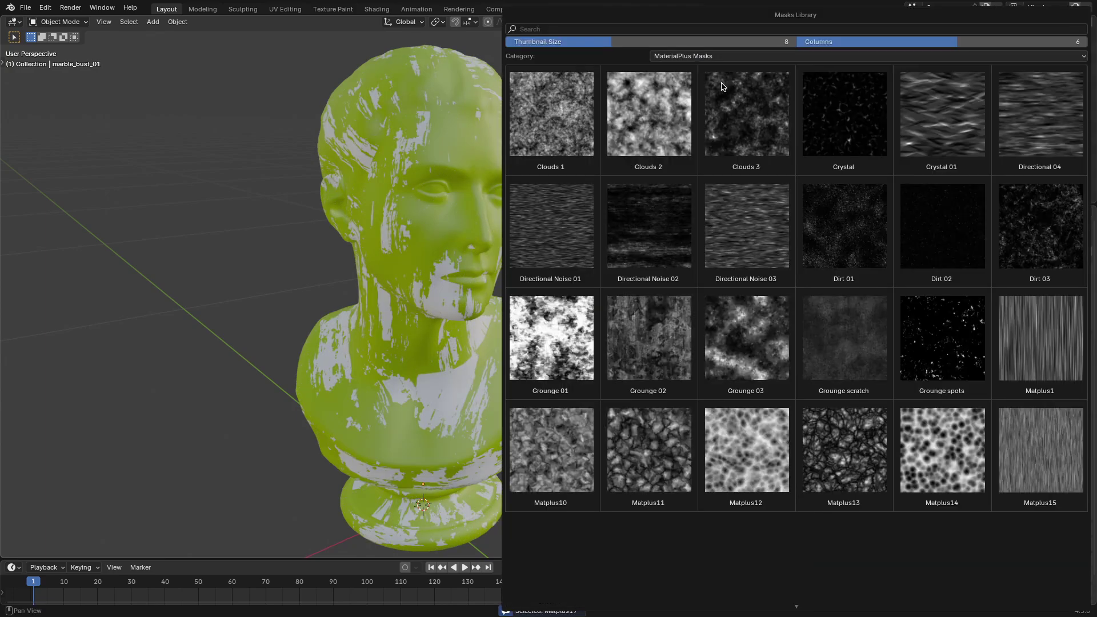
{"action": "scroll", "coordinate": [752, 94], "scroll_direction": "down", "scroll_amount": 2}
{"action": "left_click", "coordinate": [765, 133]}
{"action": "left_click", "coordinate": [766, 338]}
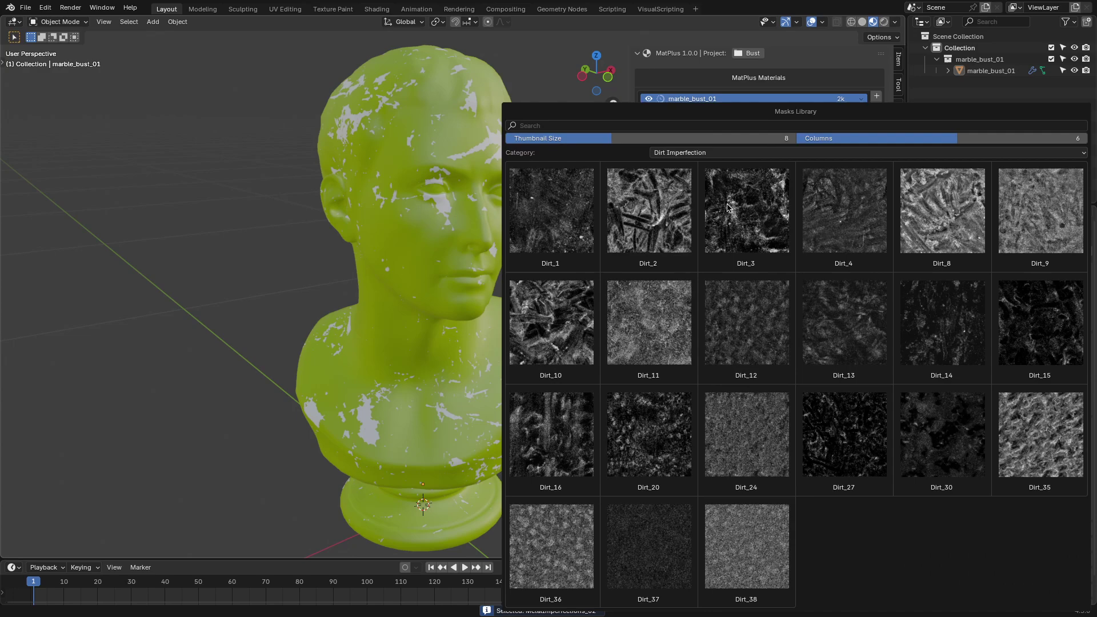
{"action": "scroll", "coordinate": [726, 268], "scroll_direction": "down", "scroll_amount": 2, "text": "ctrl"}
{"action": "left_click", "coordinate": [847, 317]}
- Try the Wood_28 mask from the Wood category, then settle on Roughness_48
{"action": "left_click", "coordinate": [767, 337]}
{"action": "left_click", "coordinate": [867, 152]}
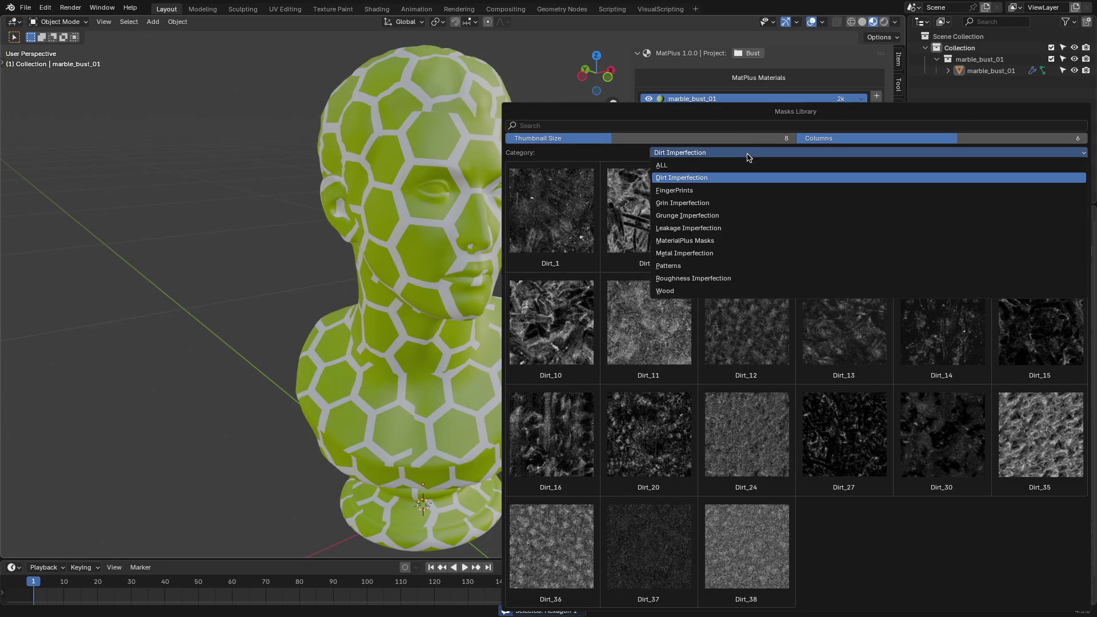
{"action": "left_click", "coordinate": [737, 289]}
{"action": "left_click", "coordinate": [939, 444]}
{"action": "left_click", "coordinate": [766, 338]}
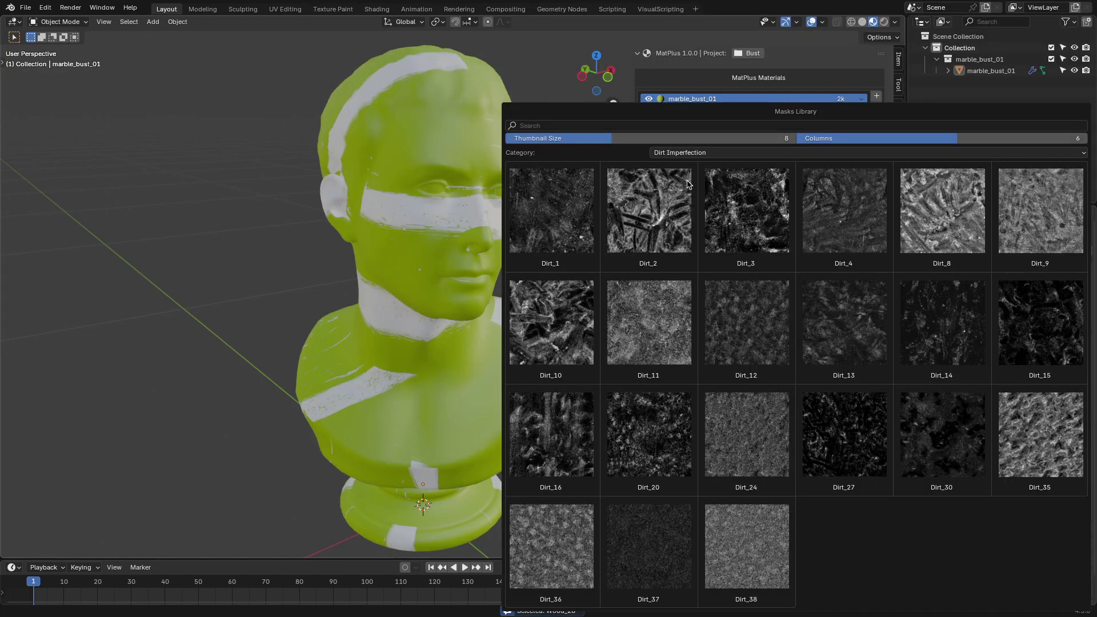
{"action": "scroll", "coordinate": [757, 312], "scroll_direction": "down", "scroll_amount": 2, "text": "ctrl"}
{"action": "left_click", "coordinate": [1050, 433]}
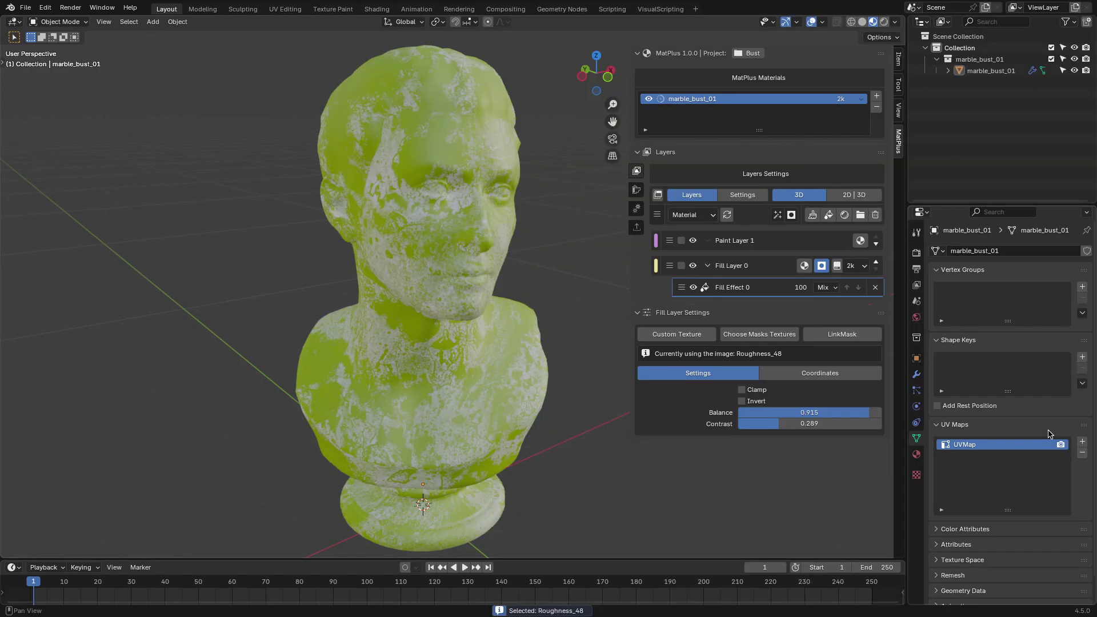
- Browse the material library and close it without choosing anything
{"action": "left_click", "coordinate": [844, 215]}
{"action": "scroll", "coordinate": [676, 61], "scroll_direction": "down", "scroll_amount": 3, "text": "ctrl"}
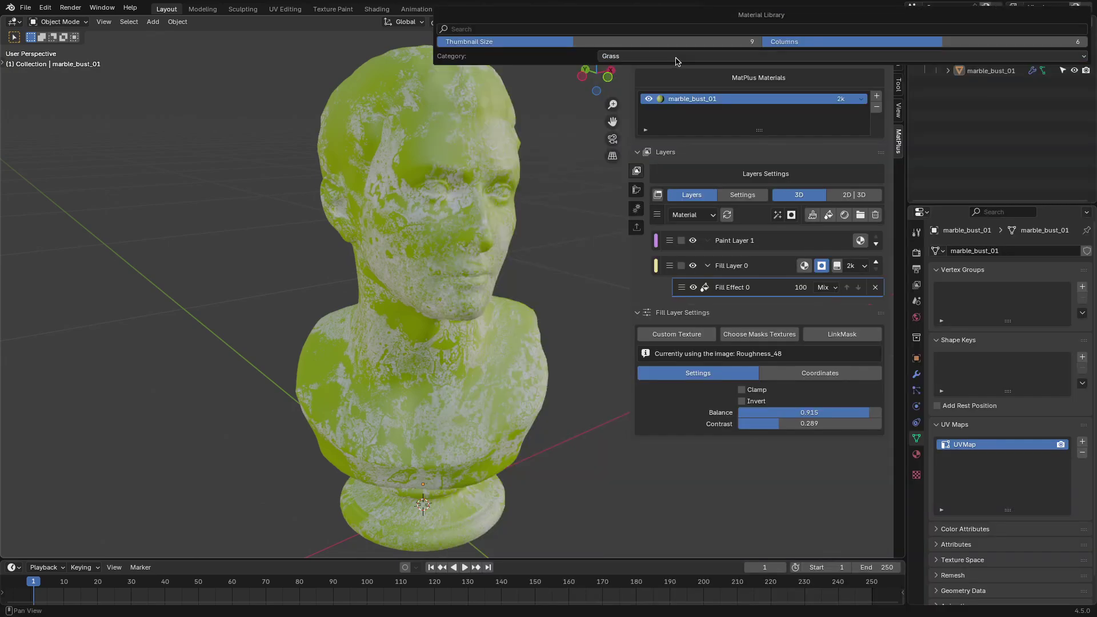
{"action": "scroll", "coordinate": [618, 155], "scroll_direction": "down", "scroll_amount": 7, "text": "ctrl"}
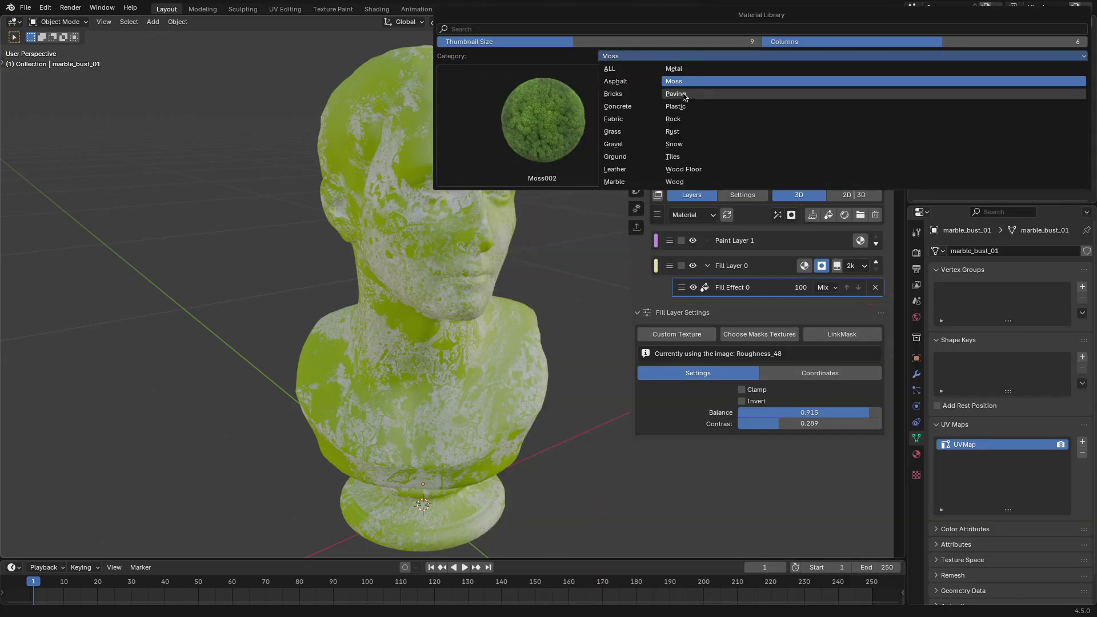
{"action": "scroll", "coordinate": [692, 115], "scroll_direction": "down", "scroll_amount": 6, "text": "ctrl"}
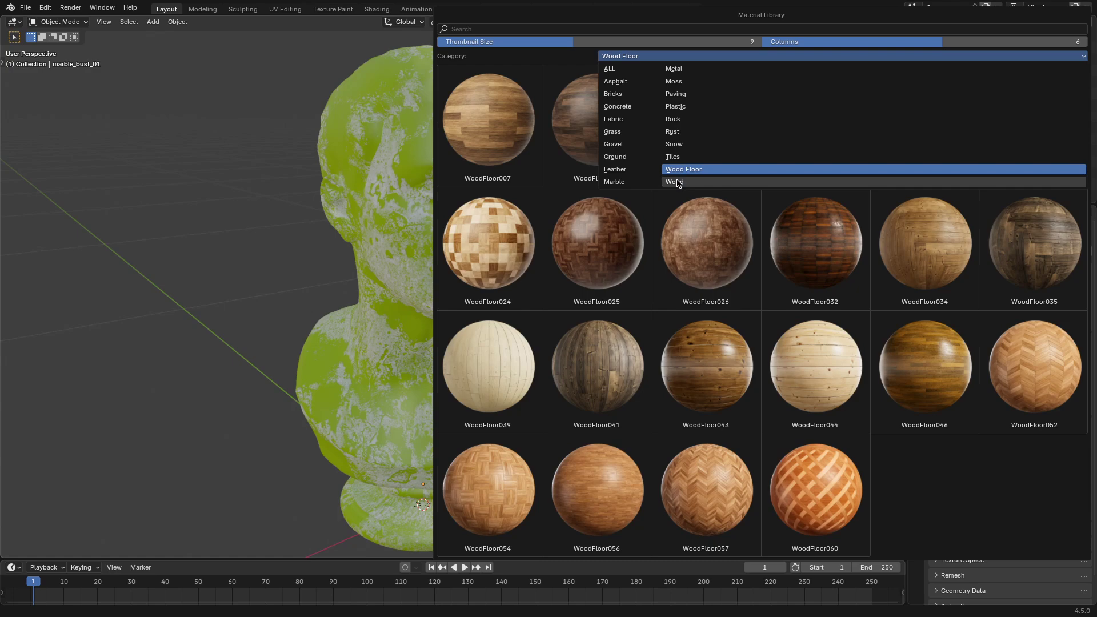
{"action": "left_click", "coordinate": [517, 136]}
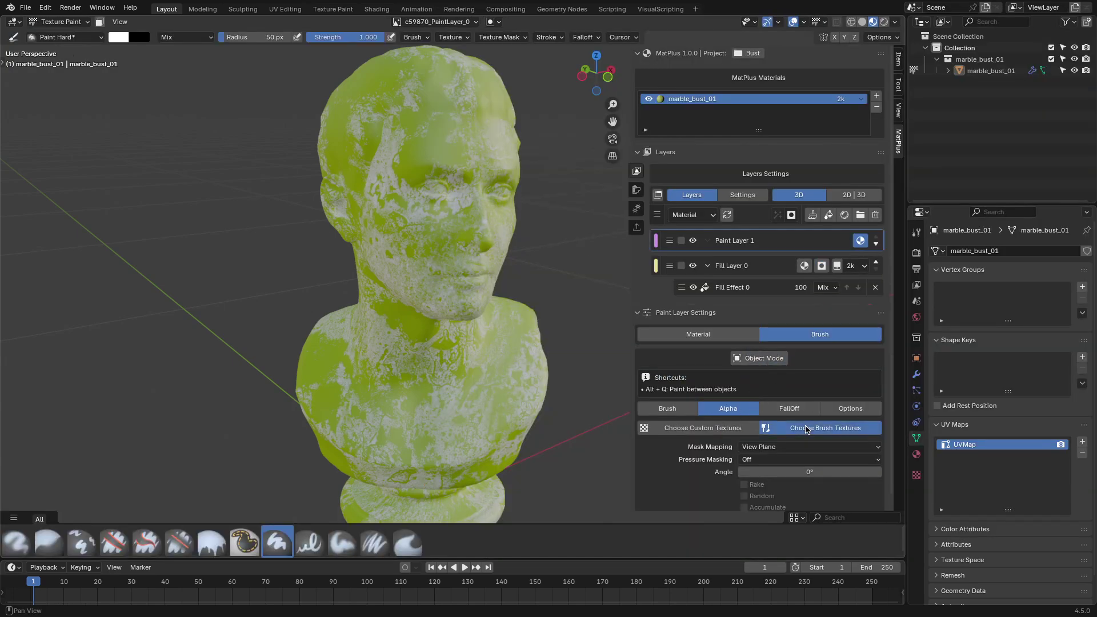
- Set Icon_140 as the brush texture and orbit to the bust's right profile
{"action": "left_click", "coordinate": [807, 428]}
{"action": "scroll", "coordinate": [806, 164], "scroll_direction": "down", "scroll_amount": 15}
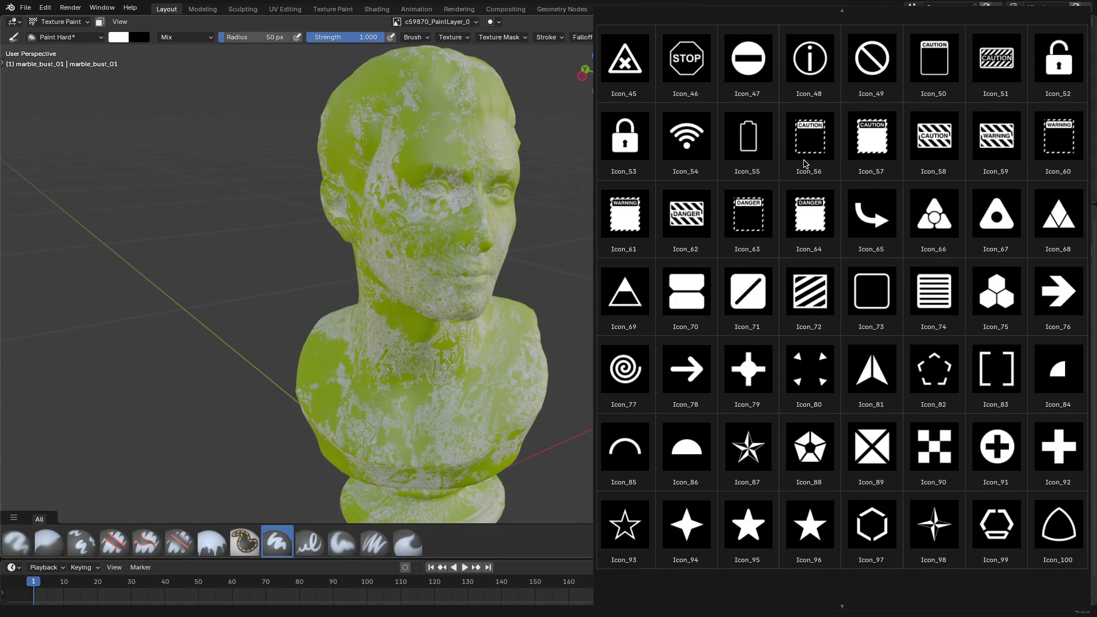
{"action": "scroll", "coordinate": [806, 164], "scroll_direction": "down", "scroll_amount": 5}
{"action": "left_click", "coordinate": [1054, 559]}
{"action": "middle_click_drag", "start_coordinate": [521, 230], "coordinate": [580, 345]}
- Add Bricks082C, Gravel026 and Wood066 as new material layers
{"action": "left_click", "coordinate": [804, 265]}
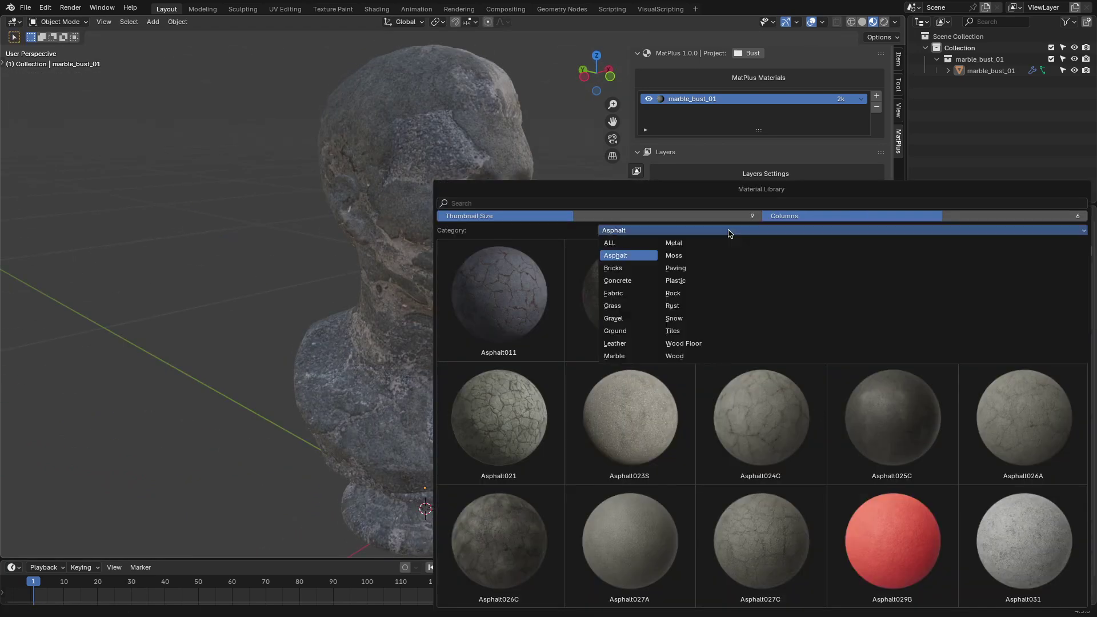
{"action": "left_click", "coordinate": [620, 263]}
{"action": "left_click", "coordinate": [895, 404]}
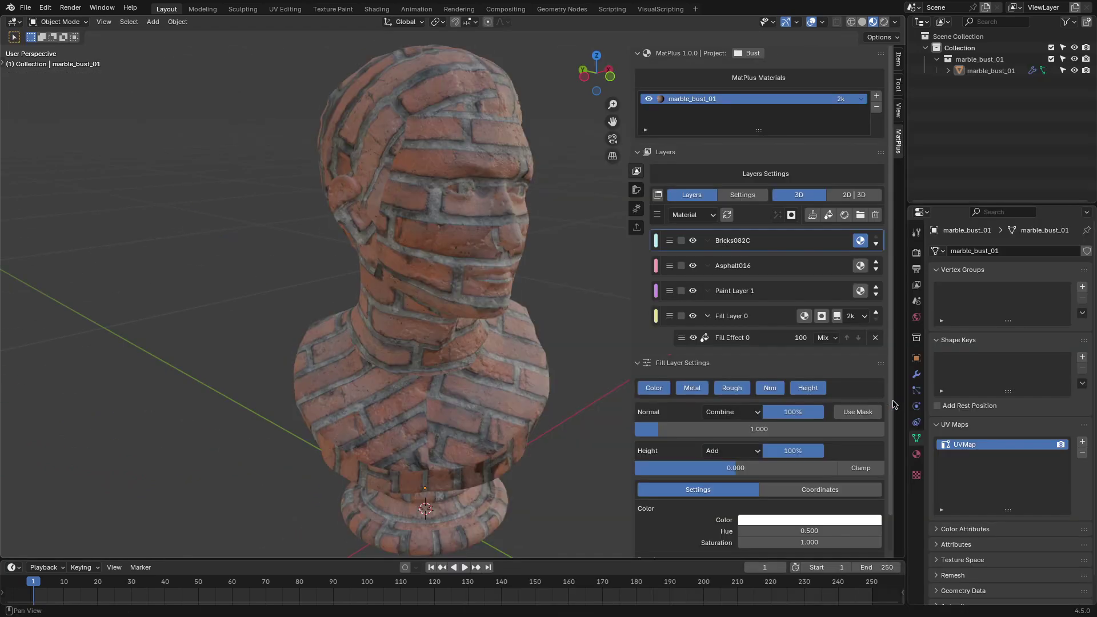
{"action": "left_click", "coordinate": [828, 215]}
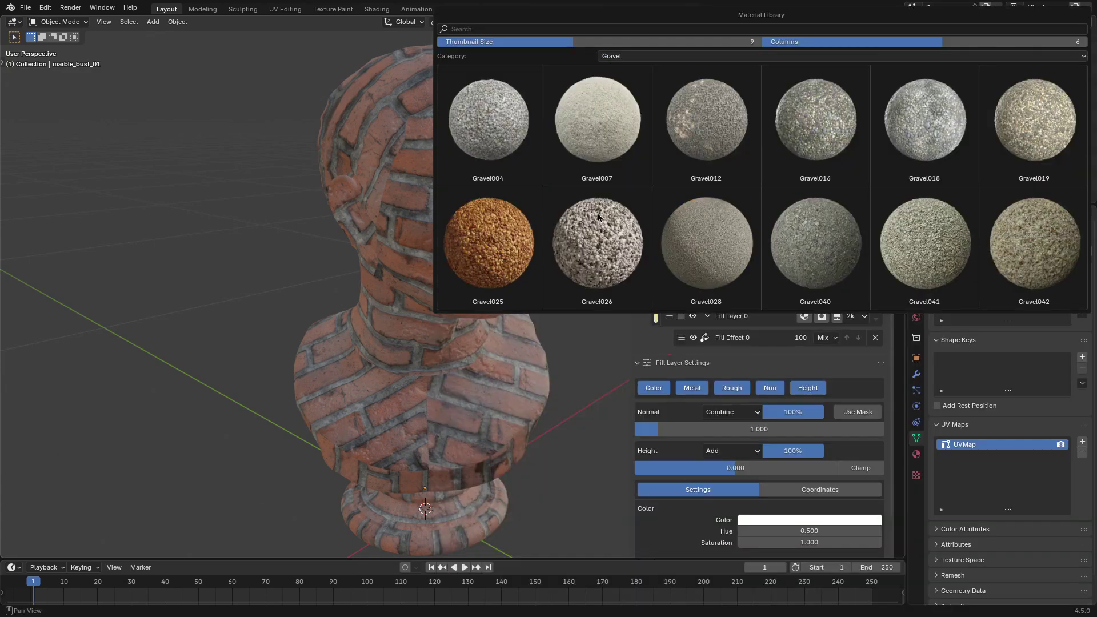
{"action": "left_click", "coordinate": [599, 217]}
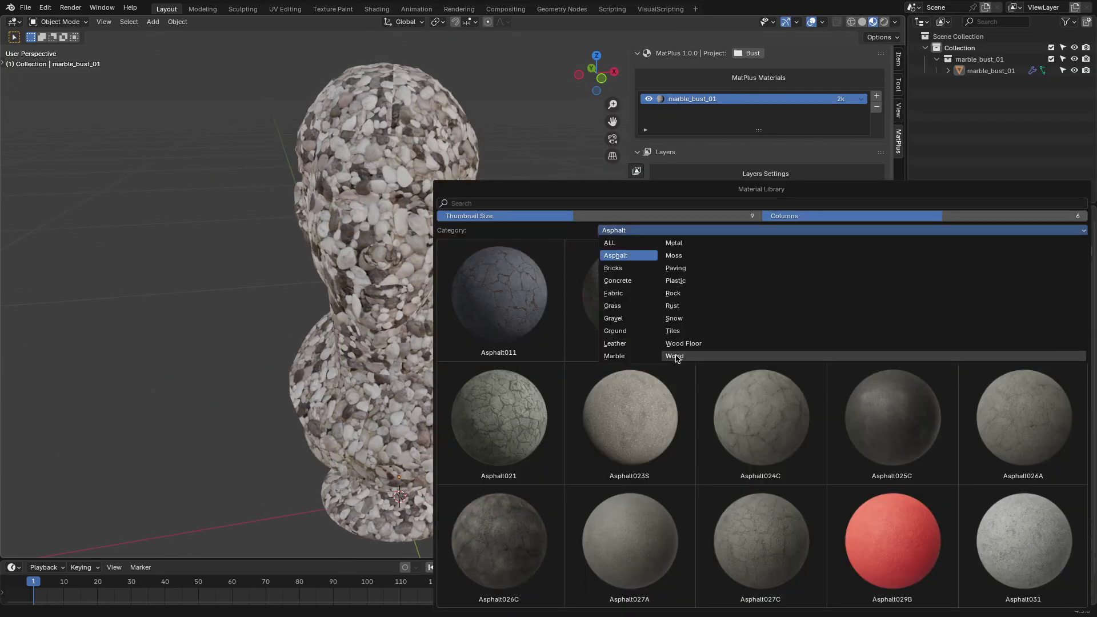
{"action": "left_click", "coordinate": [646, 357]}
{"action": "left_click", "coordinate": [720, 403]}
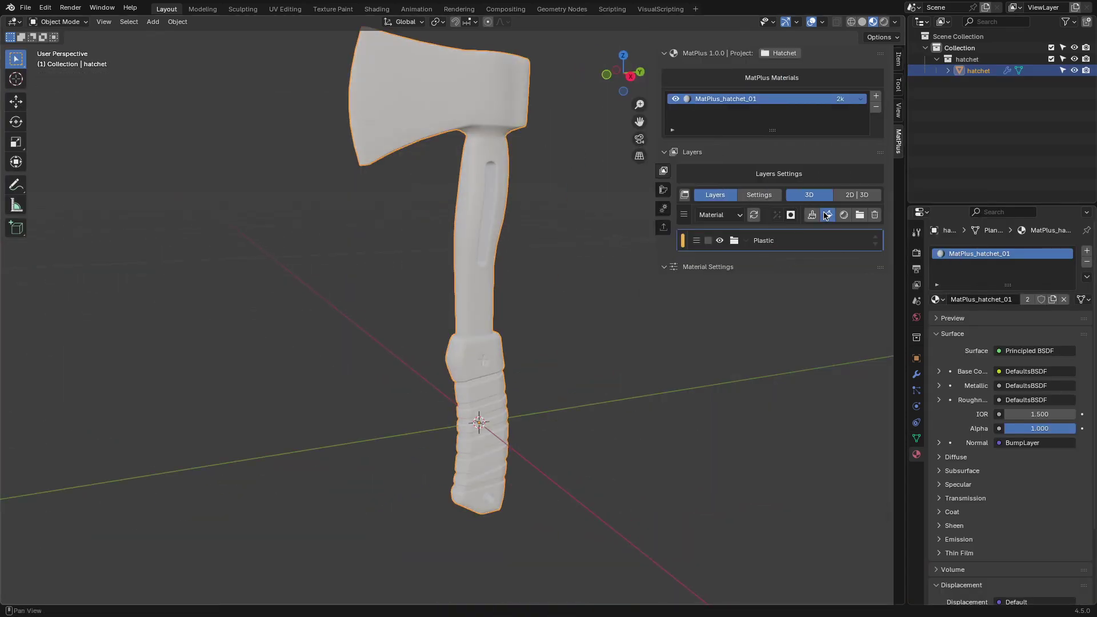
- Mask the Plastic group to the orange grip with a mesh island mask
{"action": "left_click", "coordinate": [827, 215]}
{"action": "left_click", "coordinate": [822, 240]}
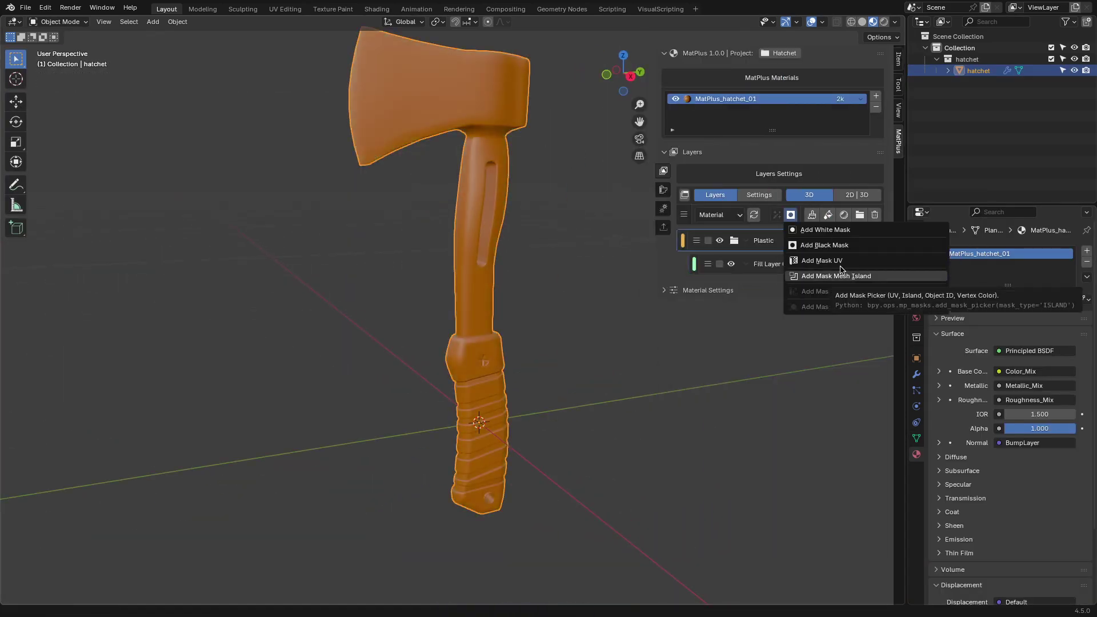
{"action": "left_click", "coordinate": [809, 269]}
{"action": "left_click", "coordinate": [835, 332]}
{"action": "key", "text": "Escape"}
{"action": "left_click", "coordinate": [822, 240]}
{"action": "left_click", "coordinate": [812, 277]}
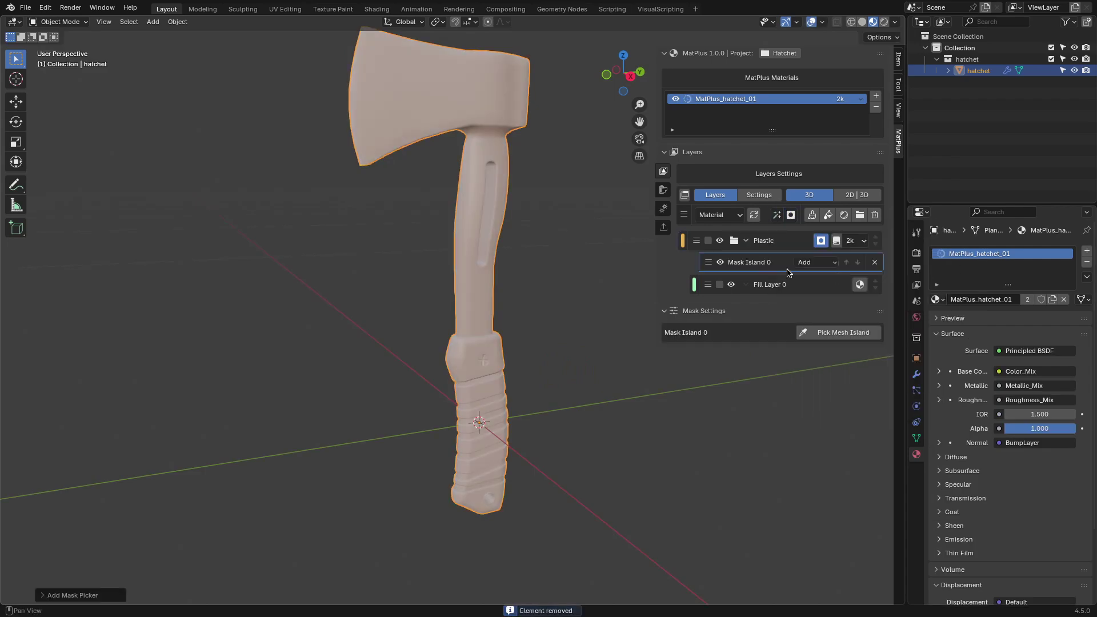
- Add a Metal group with a mesh island mask picked on the axe head
{"action": "left_click", "coordinate": [859, 215]}
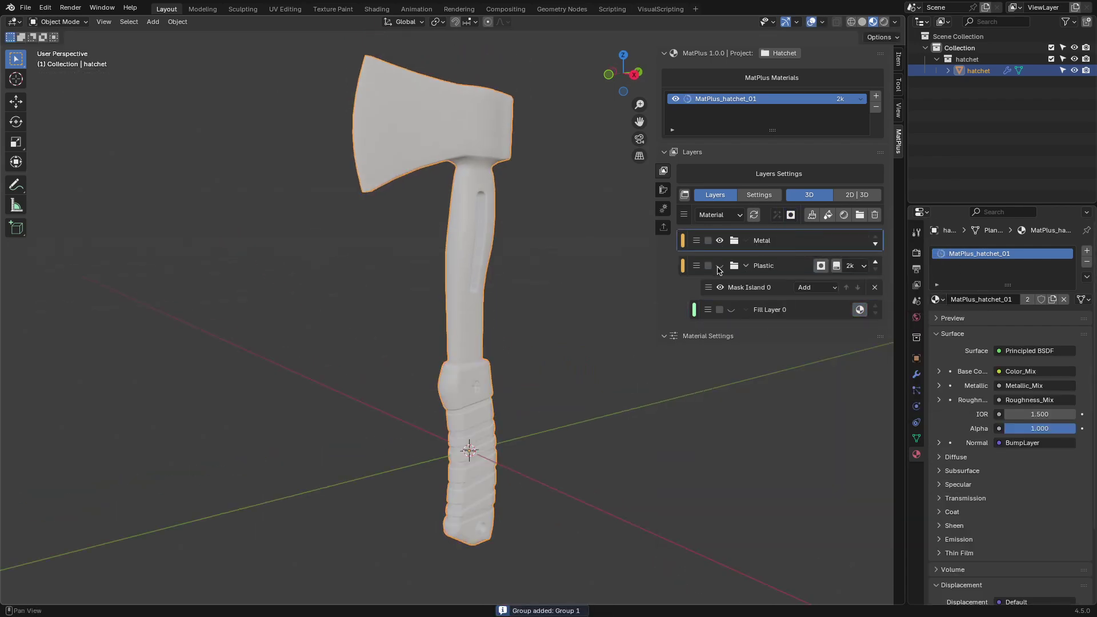
{"action": "left_click", "coordinate": [828, 215]}
{"action": "left_click", "coordinate": [821, 241]}
{"action": "left_click", "coordinate": [823, 277]}
{"action": "middle_click_drag", "start_coordinate": [563, 362], "coordinate": [465, 166], "text": "shift"}
{"action": "scroll", "coordinate": [465, 166], "scroll_direction": "up", "scroll_amount": 3}
{"action": "left_click", "coordinate": [465, 166]}
{"action": "left_click", "coordinate": [498, 223]}
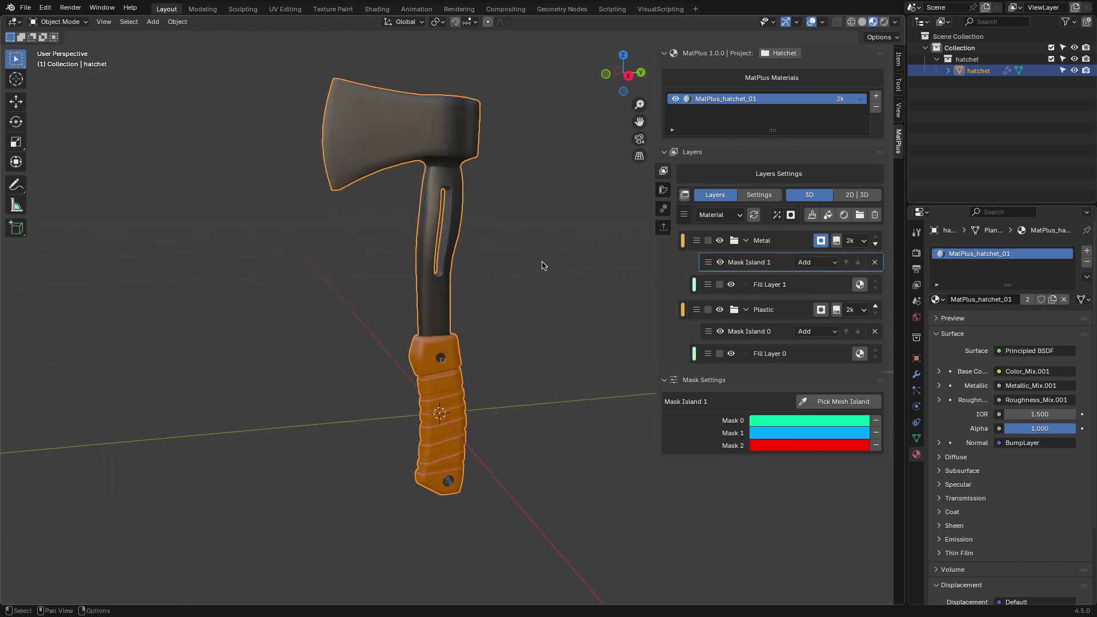
- Add Metal046B from the Metal library as a new layer in the Metal group
{"action": "scroll", "coordinate": [400, 171], "scroll_direction": "up", "scroll_amount": 5}
{"action": "left_click", "coordinate": [860, 285]}
{"action": "scroll", "coordinate": [495, 439], "scroll_direction": "down", "scroll_amount": 1}
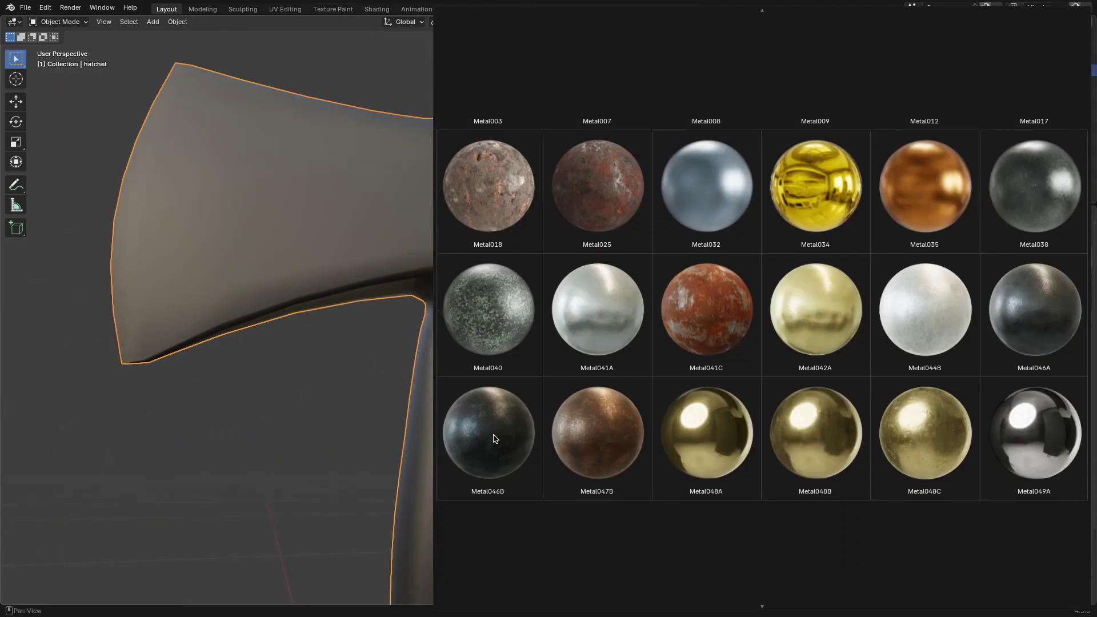
{"action": "left_click", "coordinate": [504, 431]}
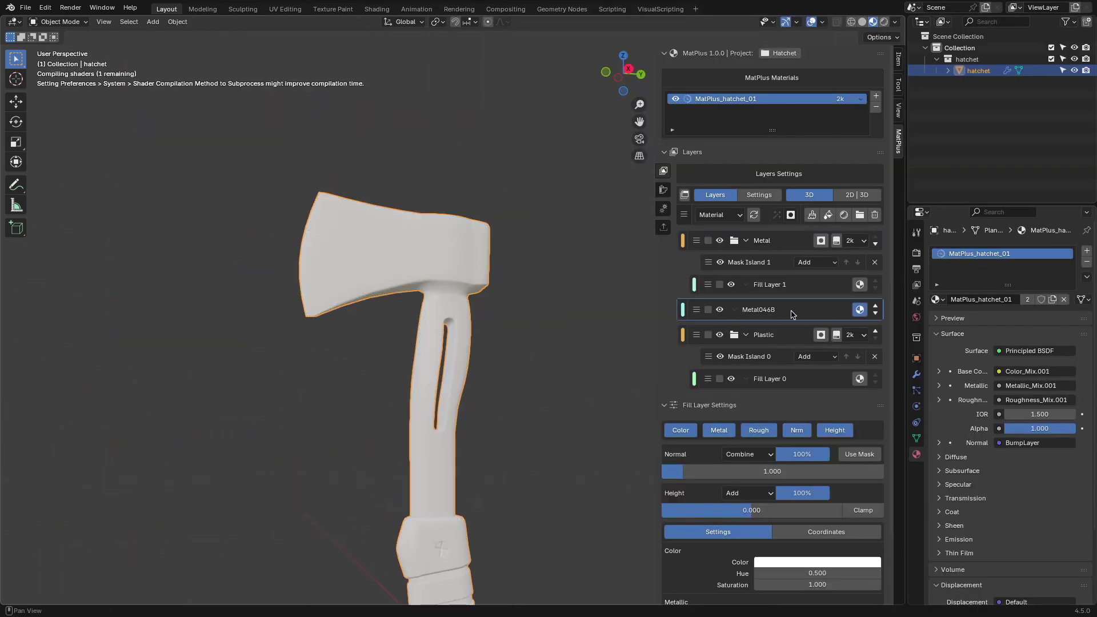
{"action": "left_click", "coordinate": [766, 243]}
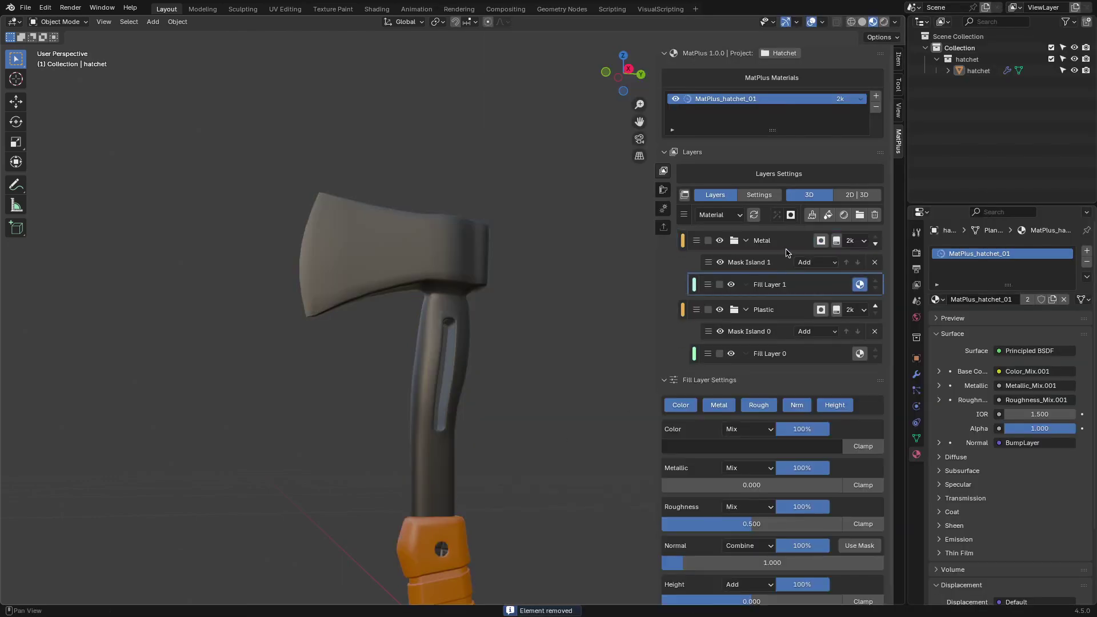
- Remove the old fill layer and add Metal009 above Metal046B
{"action": "left_click", "coordinate": [844, 216]}
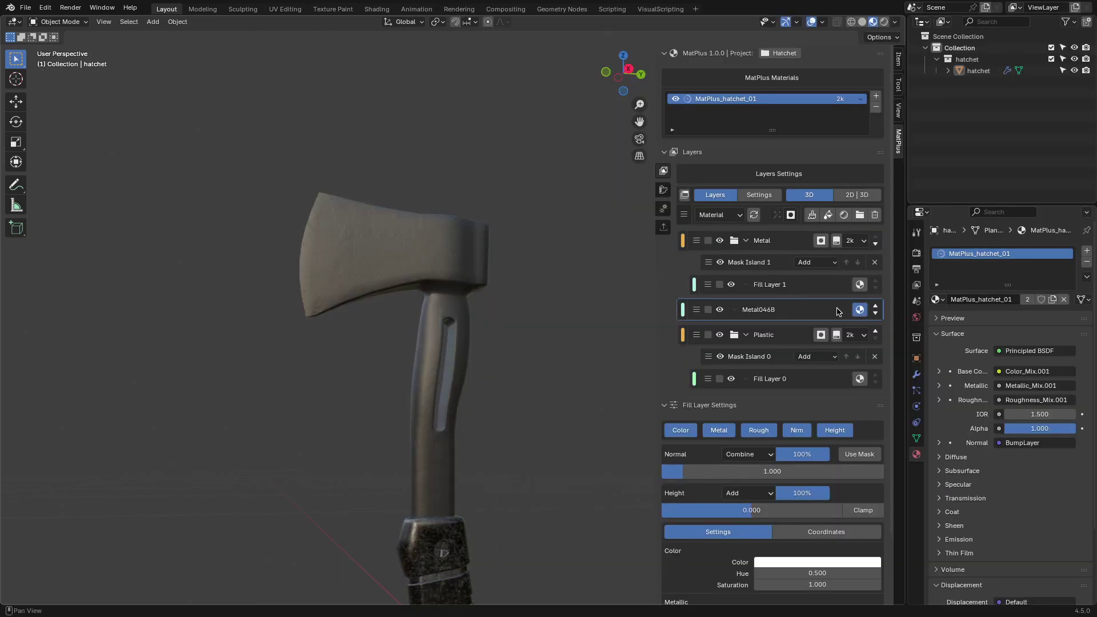
{"action": "key", "text": "Delete"}
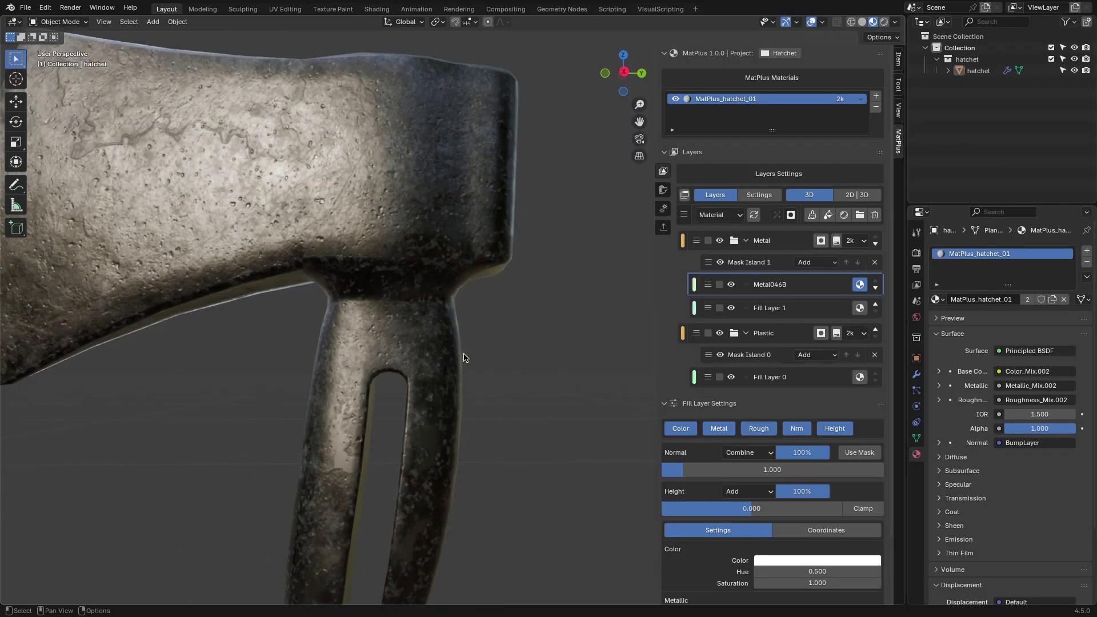
{"action": "left_click", "coordinate": [859, 282]}
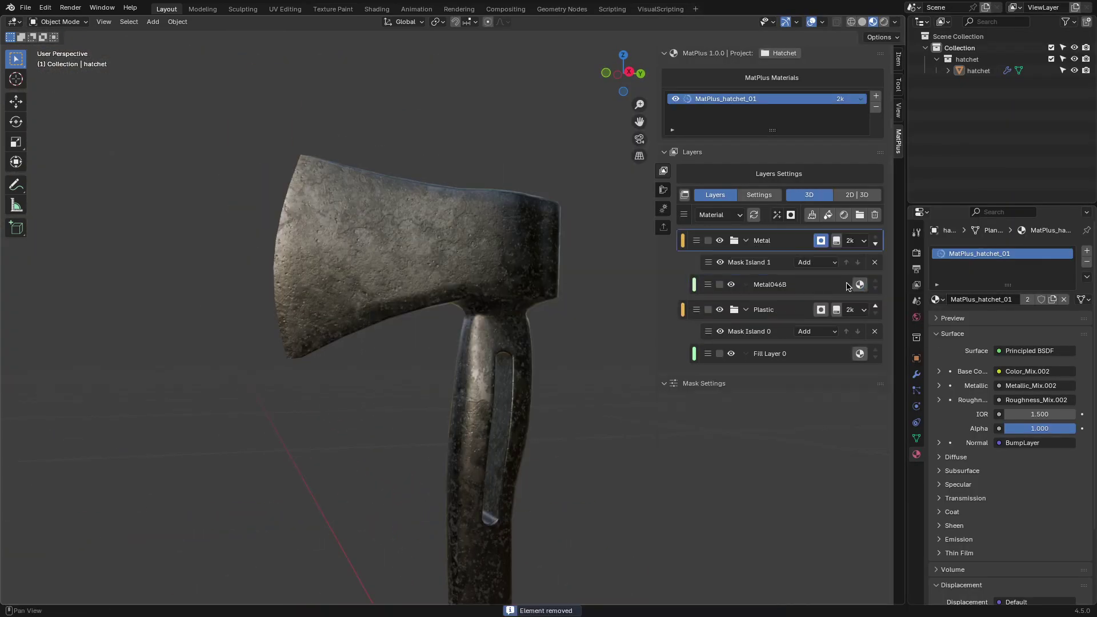
{"action": "left_click", "coordinate": [860, 284]}
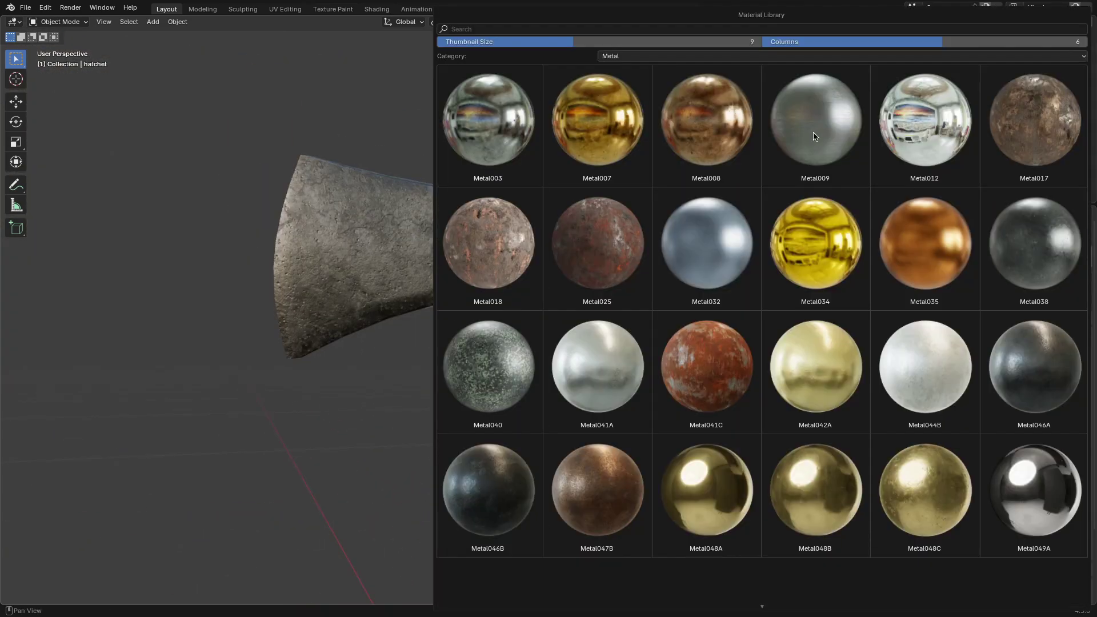
{"action": "left_click", "coordinate": [828, 120]}
{"action": "scroll", "coordinate": [479, 266], "scroll_direction": "up", "scroll_amount": 5}
{"action": "scroll", "coordinate": [479, 267], "scroll_direction": "up", "scroll_amount": 3}
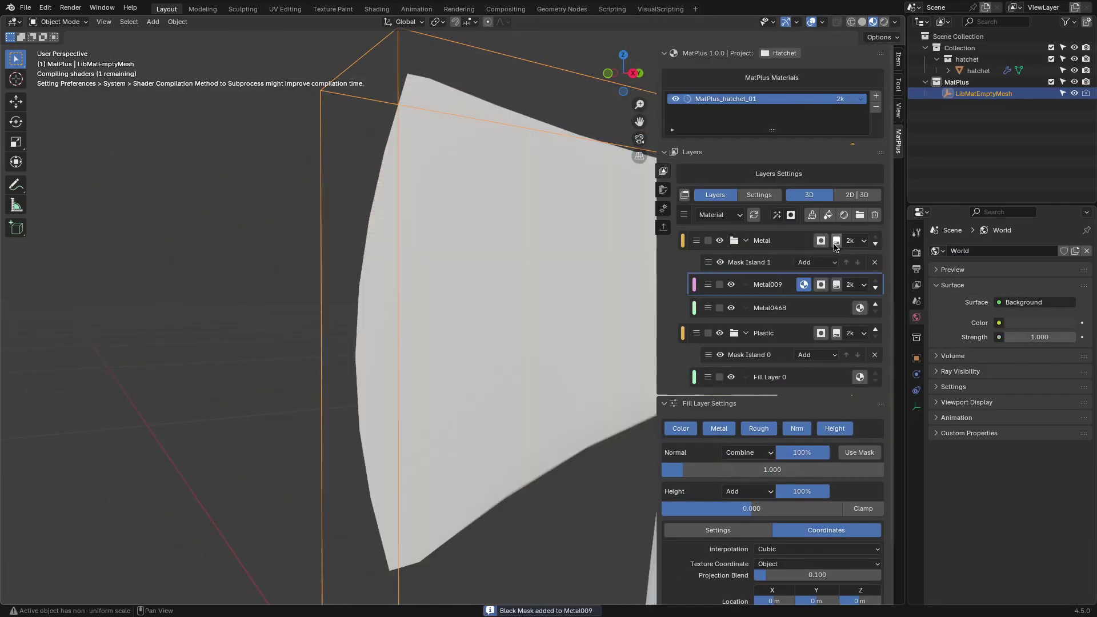
- Add a paint mask to Metal009 in 2D/3D view with Brush_Texture_Brush_24 at 47 px radius
{"action": "scroll", "coordinate": [551, 228], "scroll_direction": "down", "scroll_amount": 10}
{"action": "left_click", "coordinate": [857, 196]}
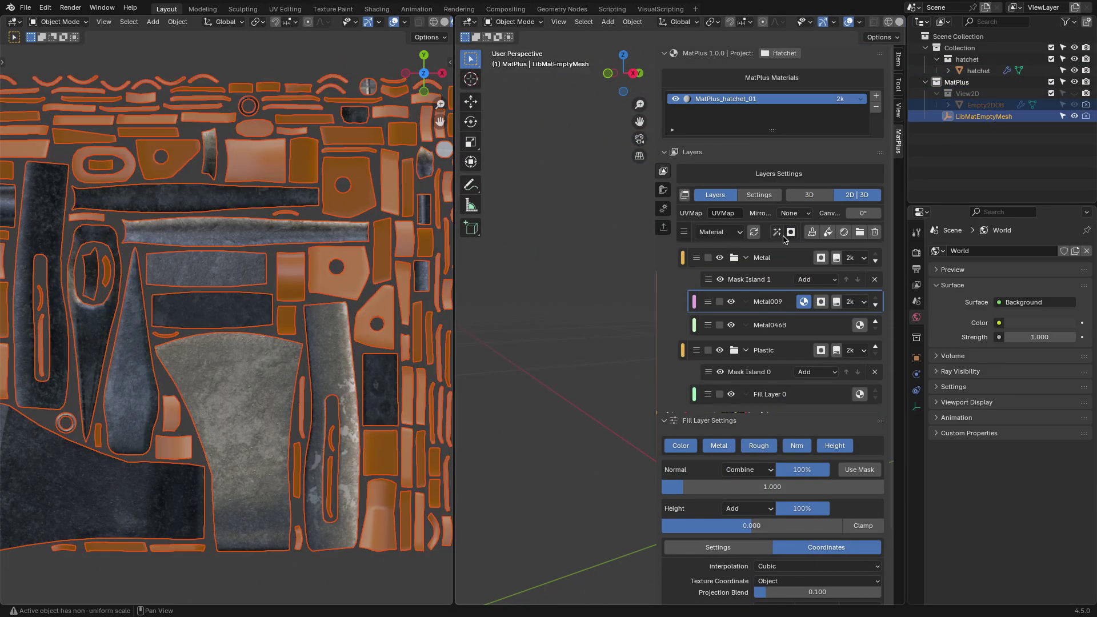
{"action": "left_click", "coordinate": [807, 317]}
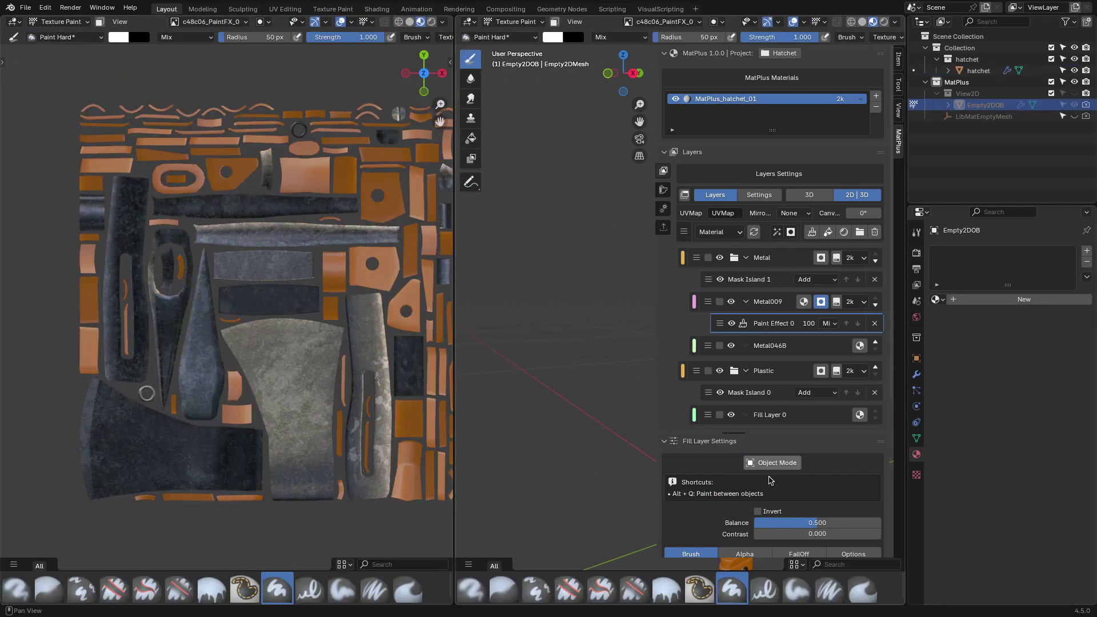
{"action": "left_click", "coordinate": [745, 440]}
{"action": "left_click", "coordinate": [769, 319]}
{"action": "scroll", "coordinate": [209, 288], "scroll_direction": "up", "scroll_amount": 5}
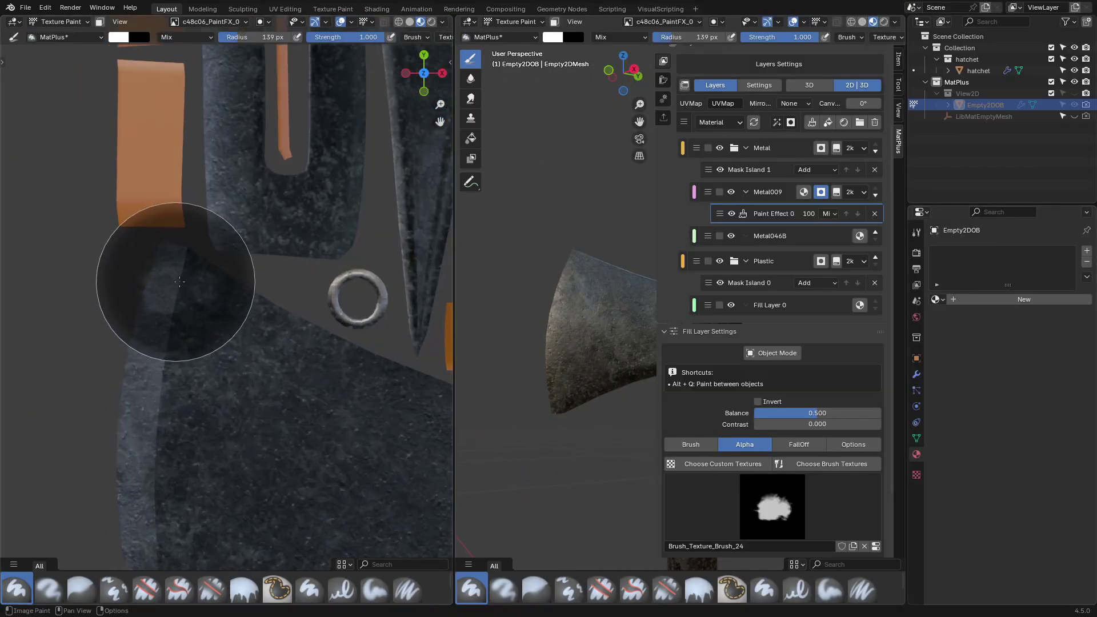
{"action": "key", "text": "n"}
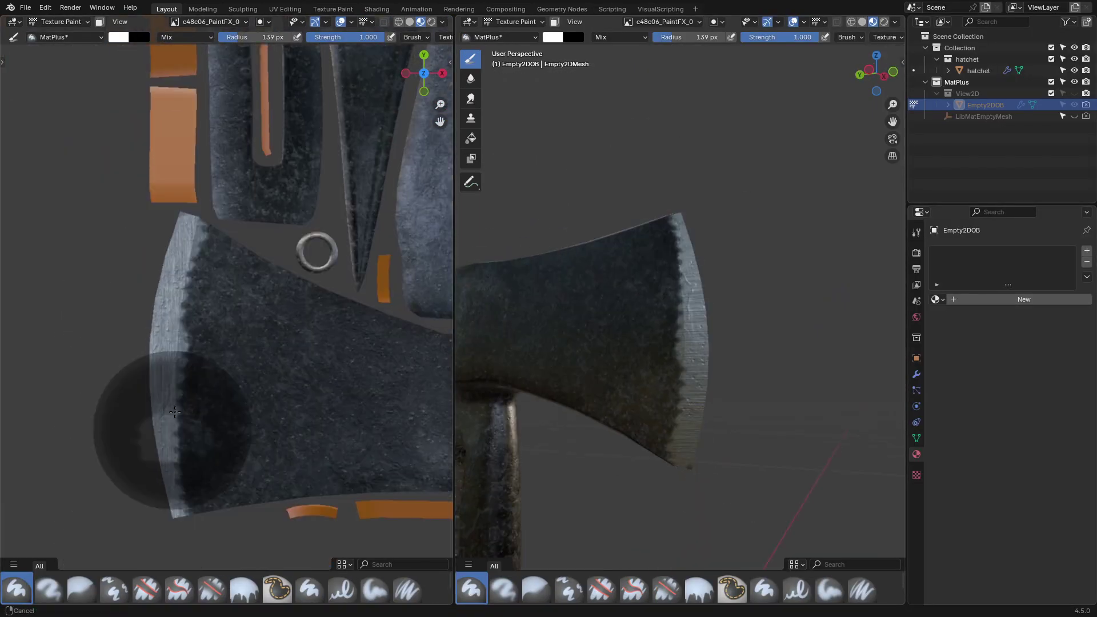
{"action": "key", "text": "bracketleft"}
{"action": "key", "text": "bracketleft"}
{"action": "key", "text": "bracketleft"}
{"action": "key", "text": "bracketleft"}
{"action": "key", "text": "bracketleft"}
{"action": "key", "text": "bracketleft"}
{"action": "key", "text": "bracketleft"}
{"action": "key", "text": "bracketleft"}
{"action": "key", "text": "bracketleft"}
{"action": "key", "text": "bracketleft"}
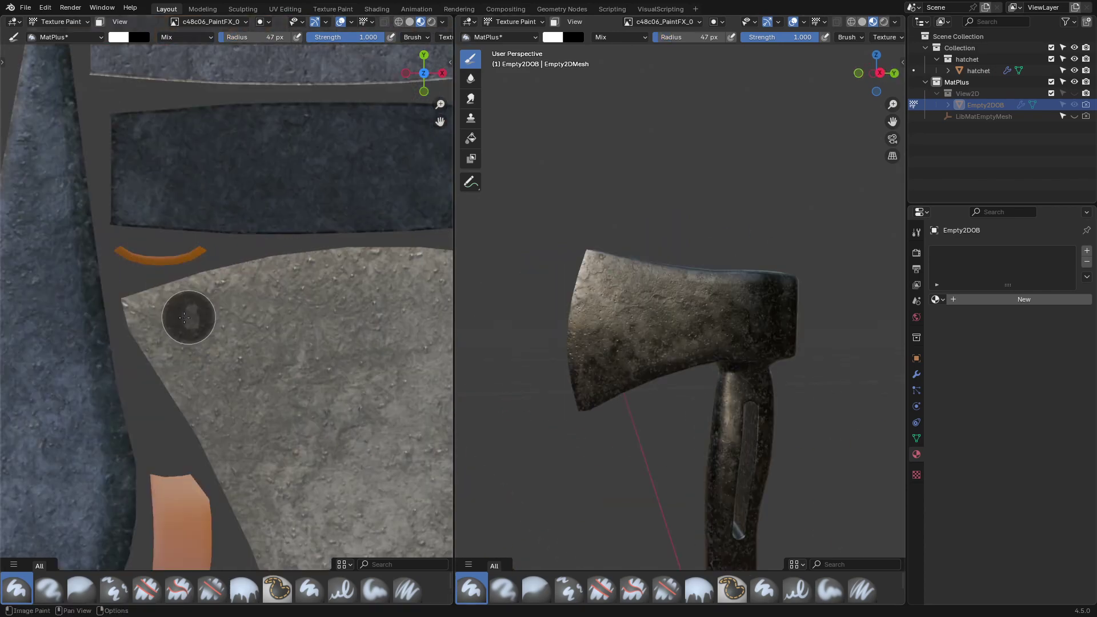
- Paint a white strip along the axe blade's edge
{"action": "left_click_drag", "start_coordinate": [183, 318], "coordinate": [166, 311]}
{"action": "left_click_drag", "start_coordinate": [231, 286], "coordinate": [394, 294]}
{"action": "middle_click_drag", "start_coordinate": [395, 294], "coordinate": [293, 293]}
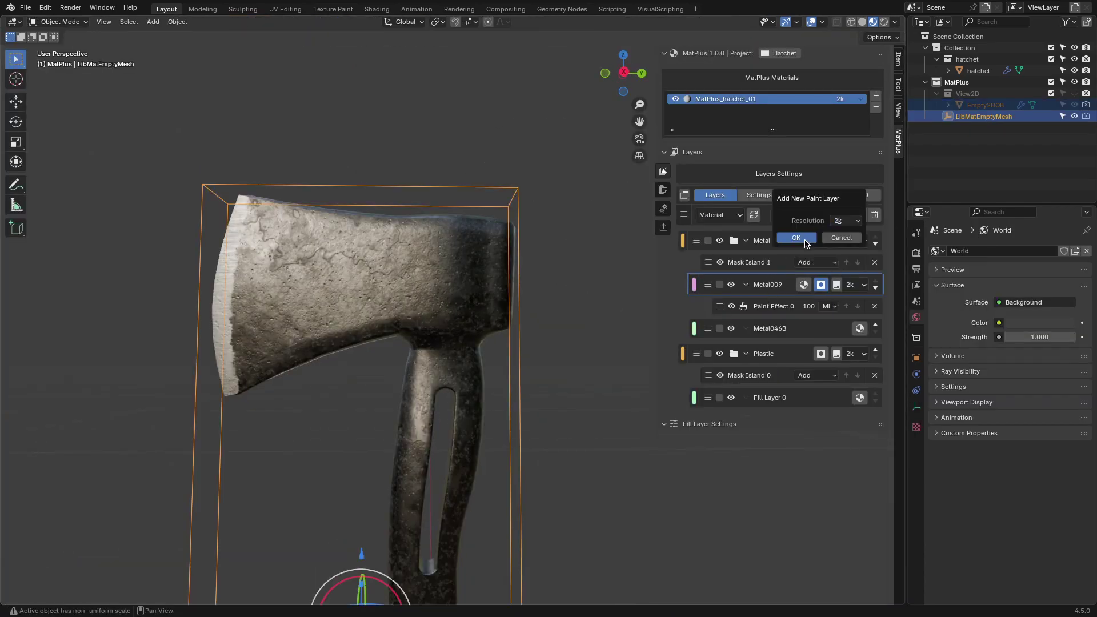
- Add a 2k paint layer to Metal with a Brush_Texture_Icon_140 stencil alpha
{"action": "left_click", "coordinate": [797, 238]}
{"action": "left_click", "coordinate": [852, 355]}
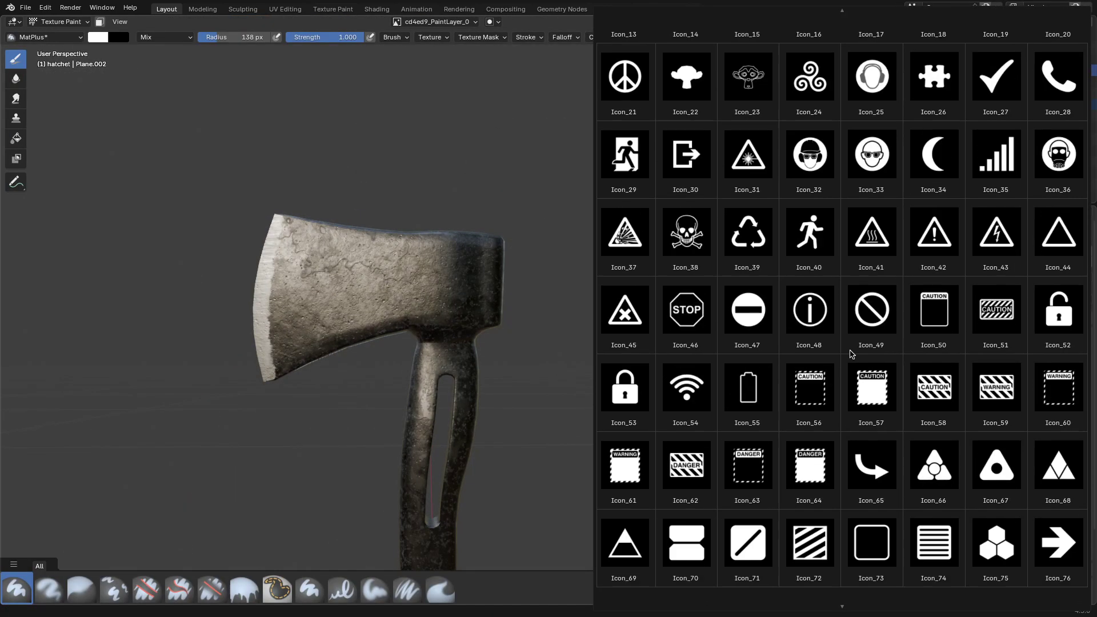
{"action": "scroll", "coordinate": [851, 354], "scroll_direction": "down", "scroll_amount": 5}
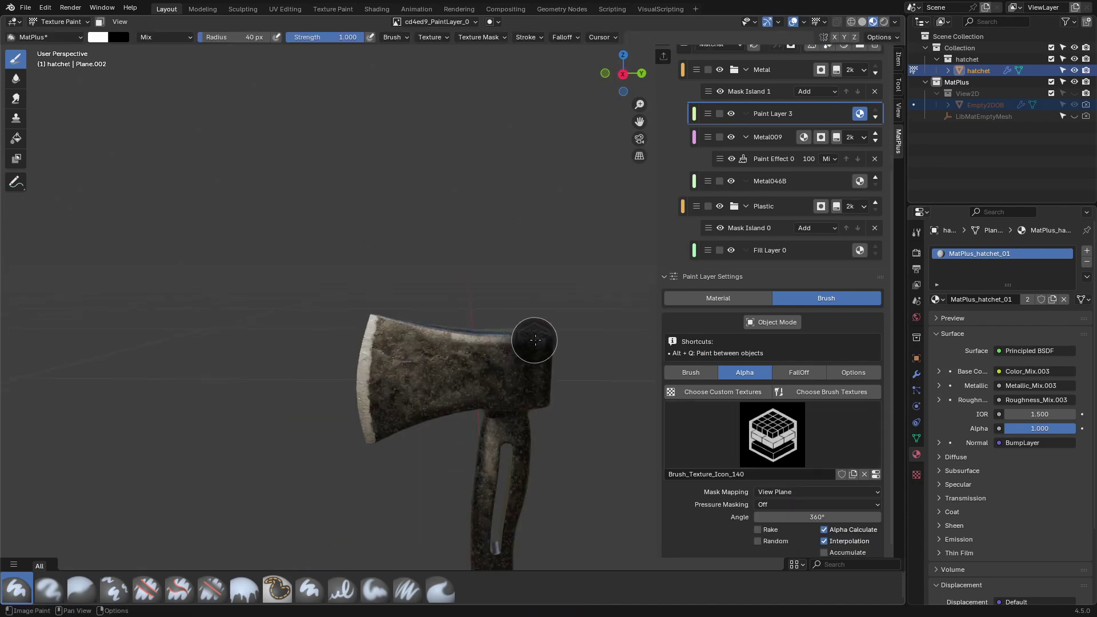
{"action": "scroll", "coordinate": [534, 336], "scroll_direction": "up", "scroll_amount": 3}
{"action": "scroll", "coordinate": [751, 343], "scroll_direction": "down", "scroll_amount": 1}
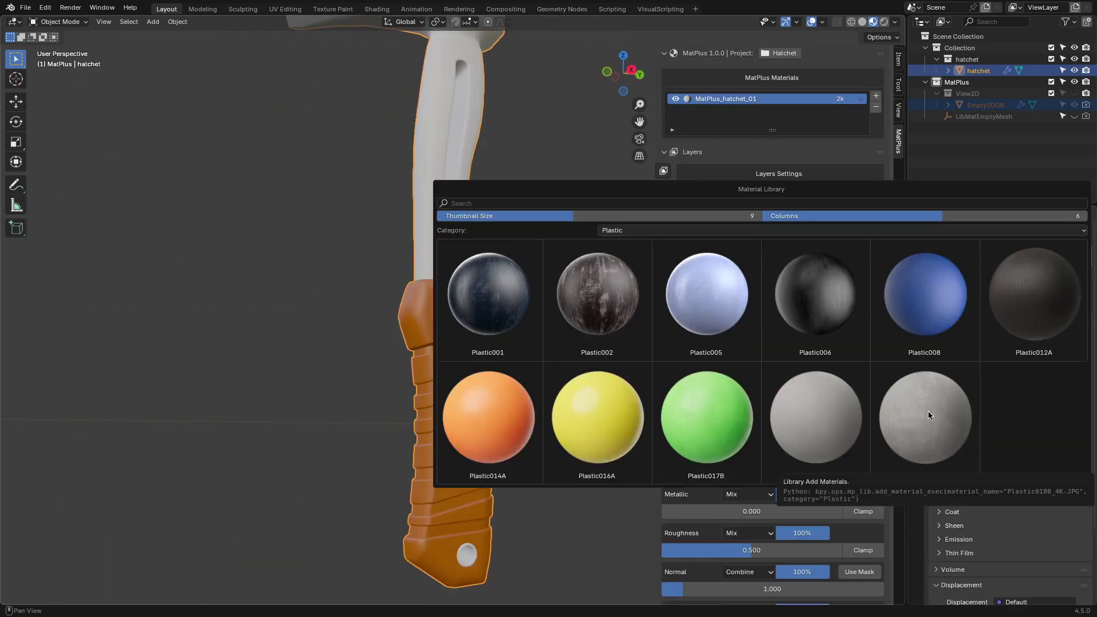
- Add Plastic018B under the Plastic group and colour the handle orange
{"action": "left_click", "coordinate": [929, 416]}
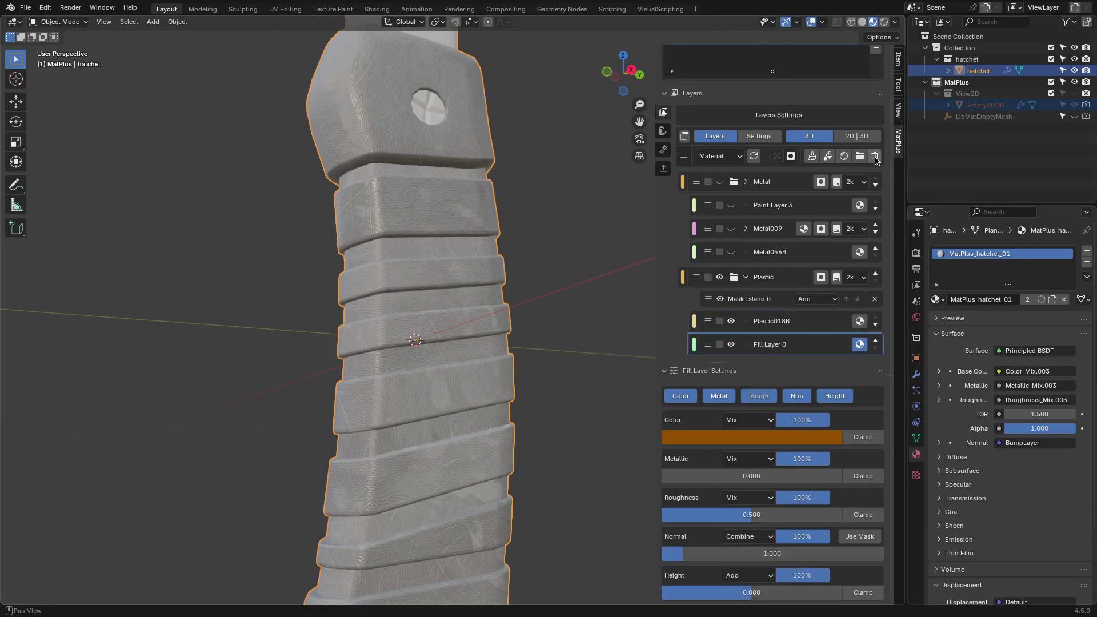
{"action": "left_click", "coordinate": [817, 527]}
{"action": "left_click_drag", "start_coordinate": [804, 392], "coordinate": [823, 384]}
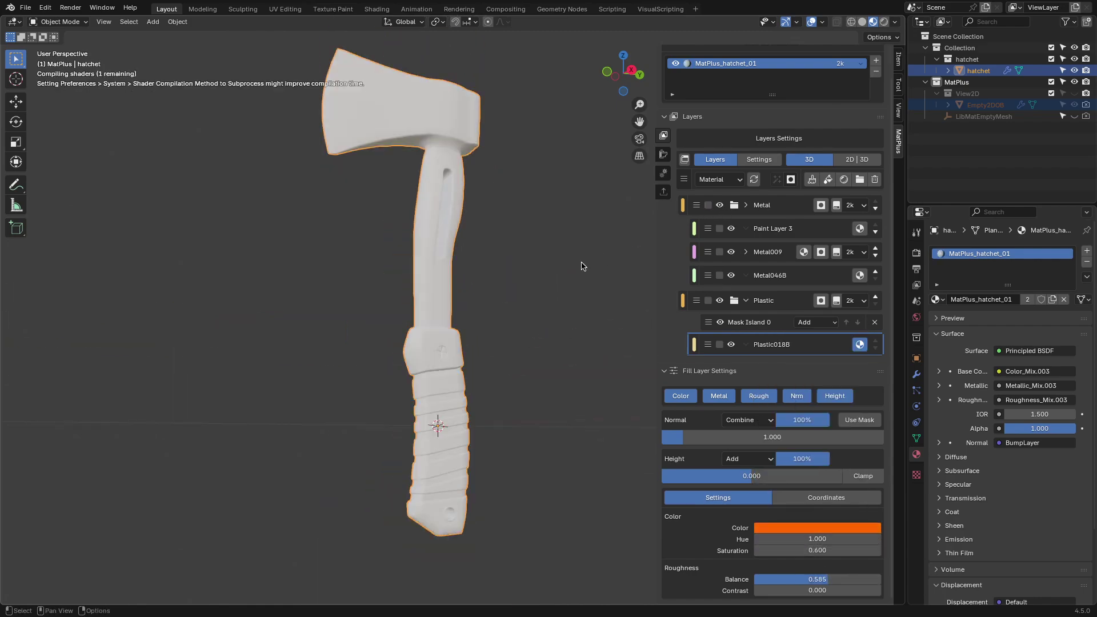
{"action": "scroll", "coordinate": [522, 343], "scroll_direction": "up", "scroll_amount": 3}
{"action": "scroll", "coordinate": [502, 302], "scroll_direction": "down", "scroll_amount": 2}
- View the handle close up and expand Metal009's paint effect and mask island settings
{"action": "middle_click_drag", "start_coordinate": [502, 301], "coordinate": [781, 270]}
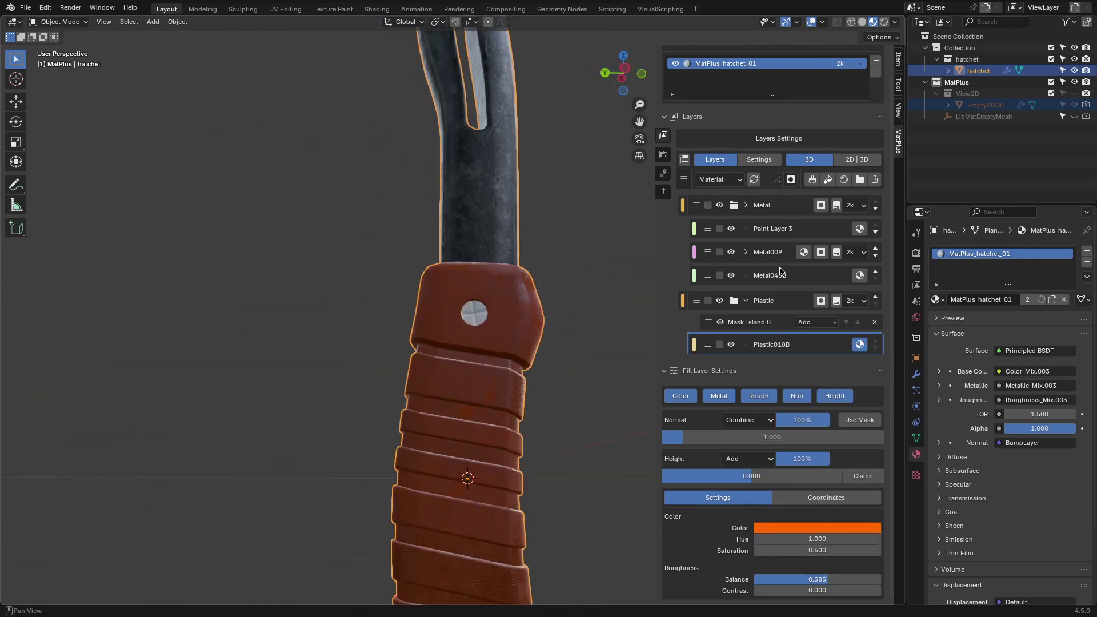
{"action": "left_click", "coordinate": [780, 270]}
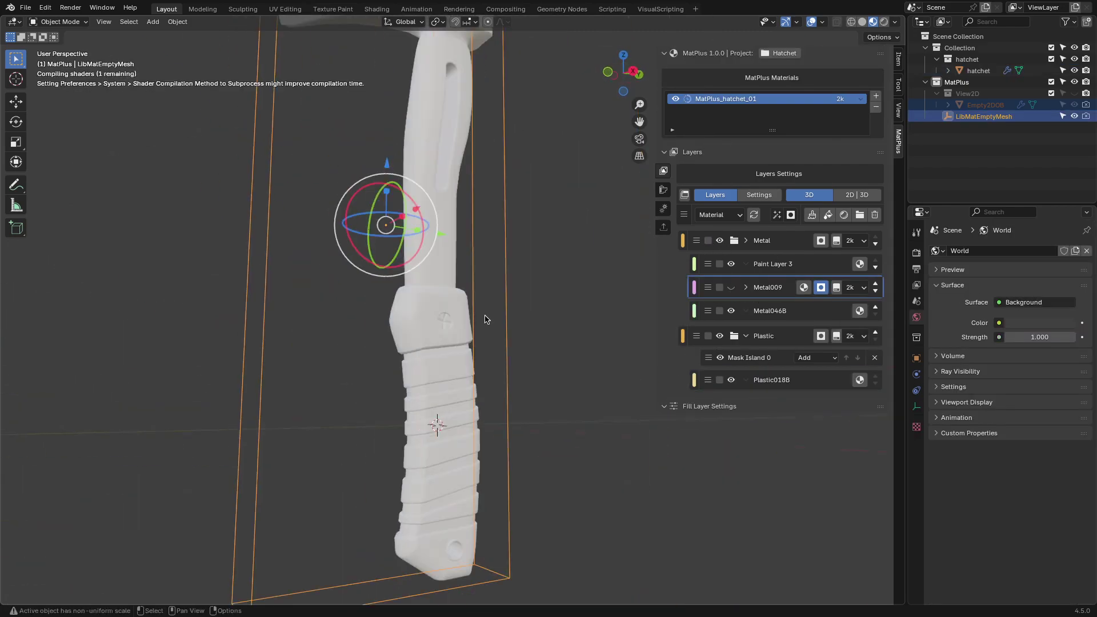
{"action": "left_click", "coordinate": [745, 288]}
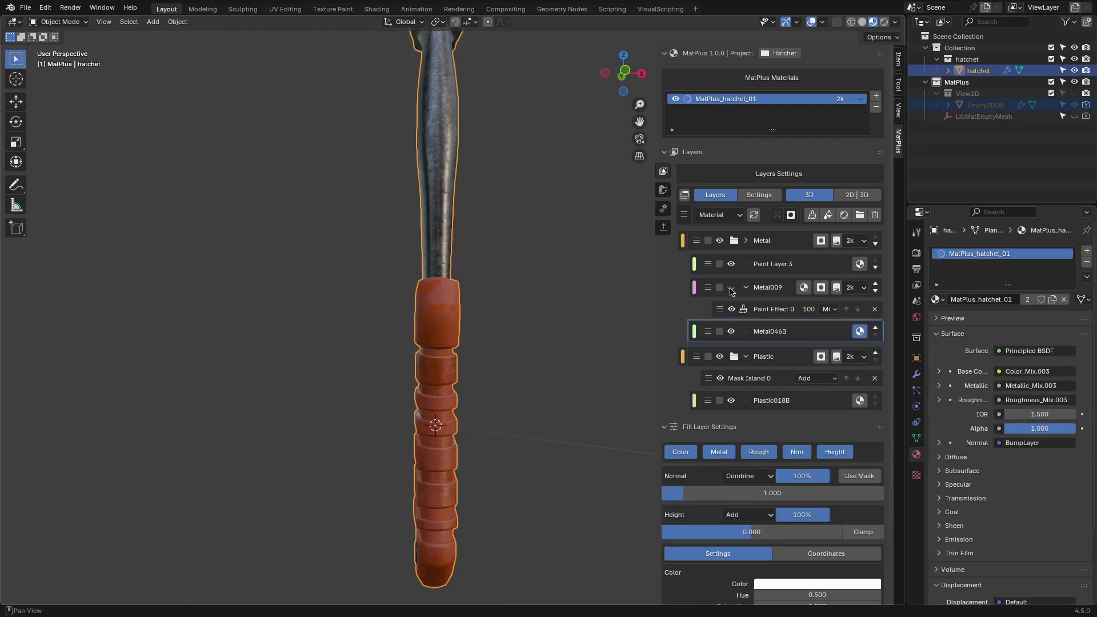
{"action": "left_click", "coordinate": [821, 241]}
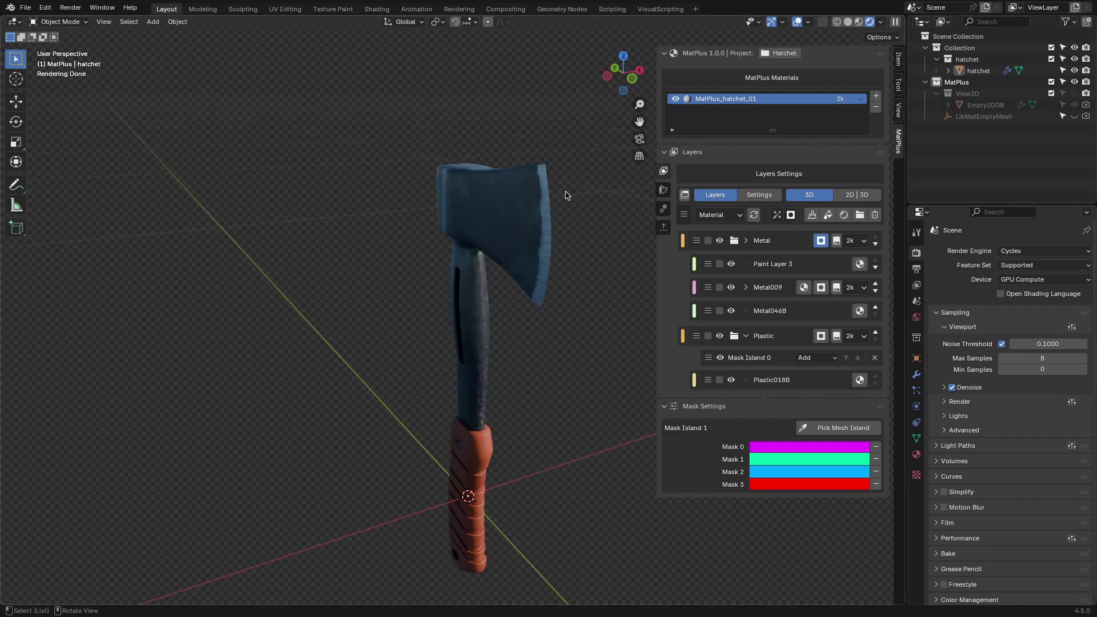
- Add a Blur filter to the Metal009 mask and adjust its blur size
{"action": "left_click", "coordinate": [731, 267]}
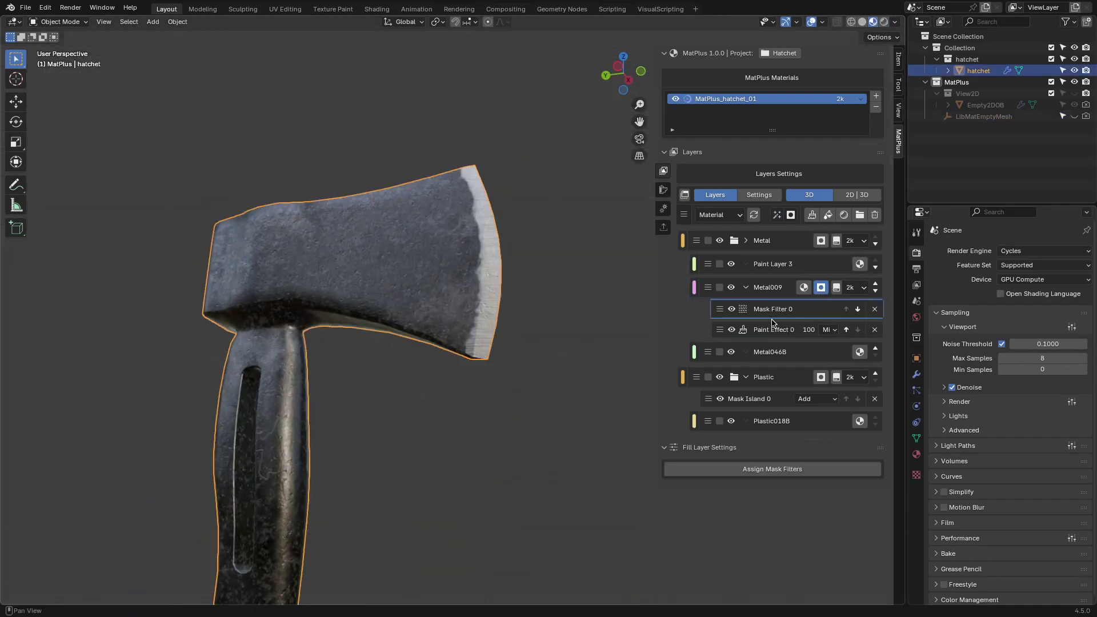
{"action": "left_click", "coordinate": [758, 336]}
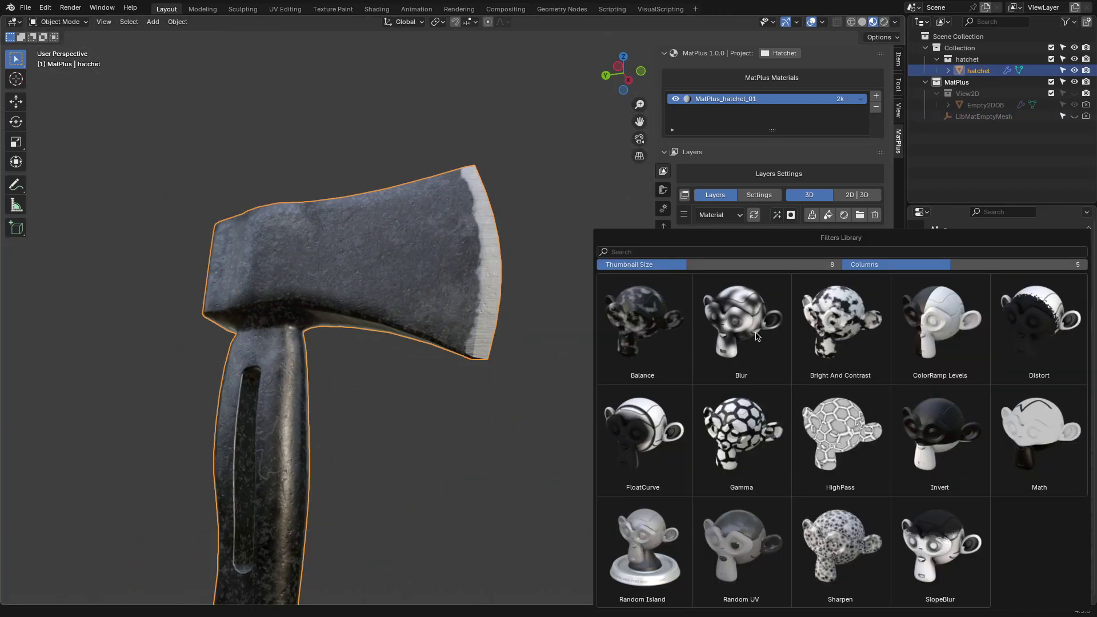
{"action": "left_click", "coordinate": [758, 336]}
{"action": "left_click_drag", "start_coordinate": [772, 521], "coordinate": [754, 521]}
{"action": "left_click_drag", "start_coordinate": [753, 520], "coordinate": [857, 520]}
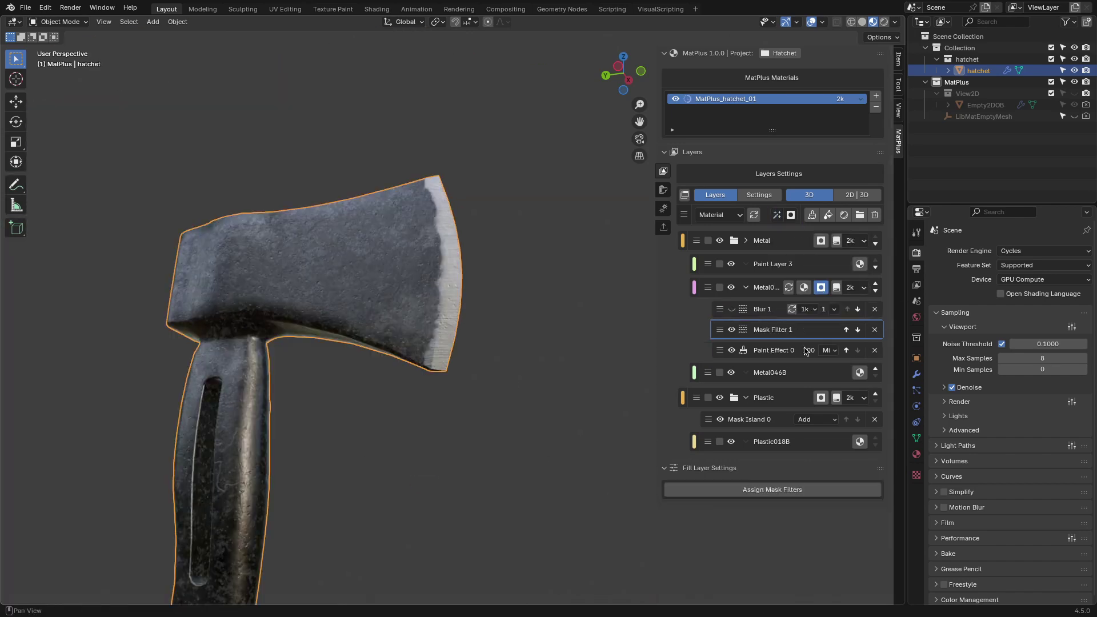
- Add a Distort filter to the mask and lower its Divide Factor and Factor
{"action": "left_click", "coordinate": [773, 329]}
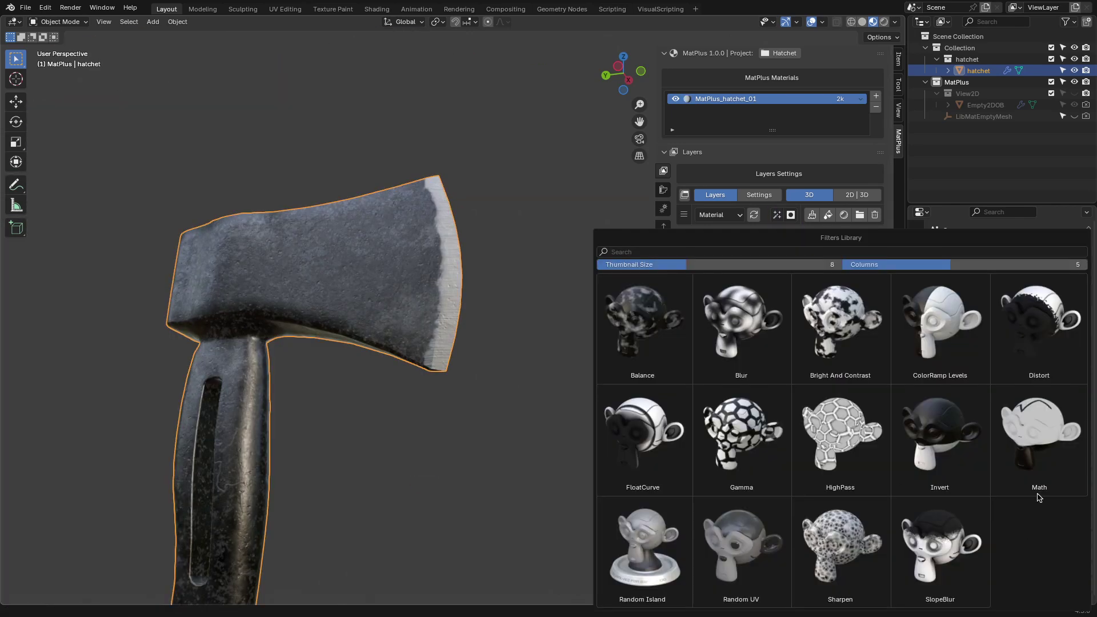
{"action": "left_click", "coordinate": [643, 419]}
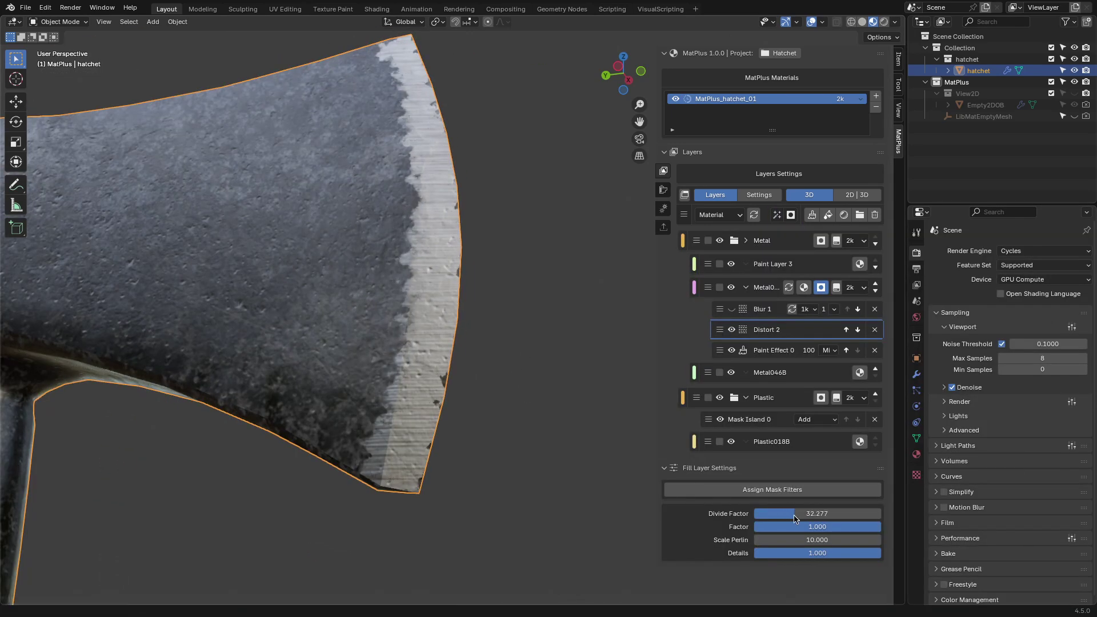
{"action": "left_click_drag", "start_coordinate": [856, 522], "coordinate": [811, 522]}
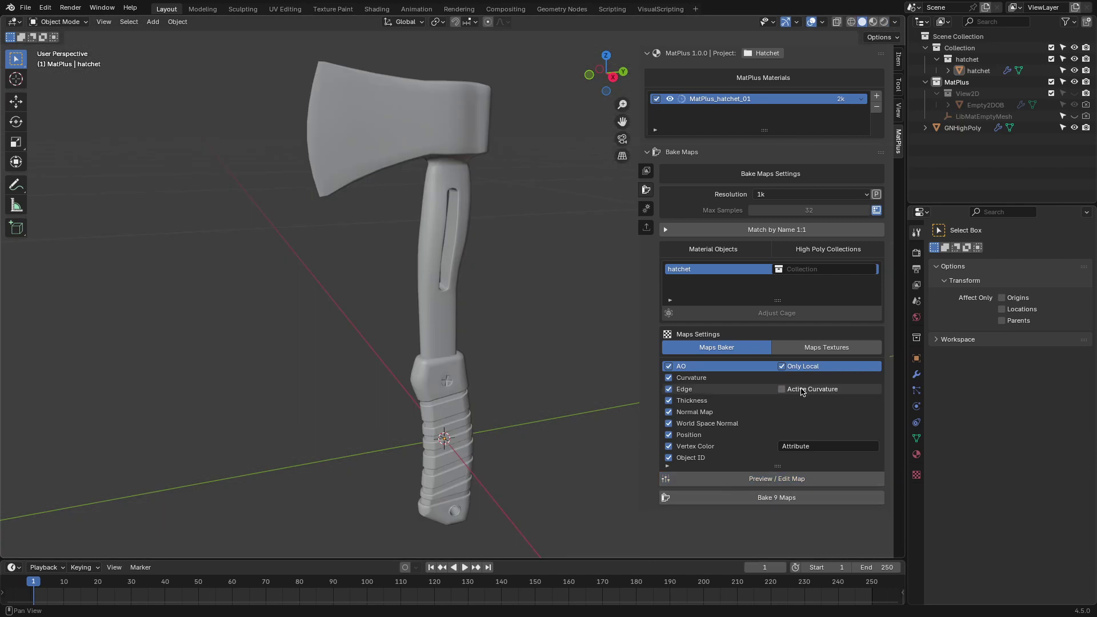
- Preview the Edge map and bake all 9 hatchet maps at 1k
{"action": "left_click", "coordinate": [783, 391]}
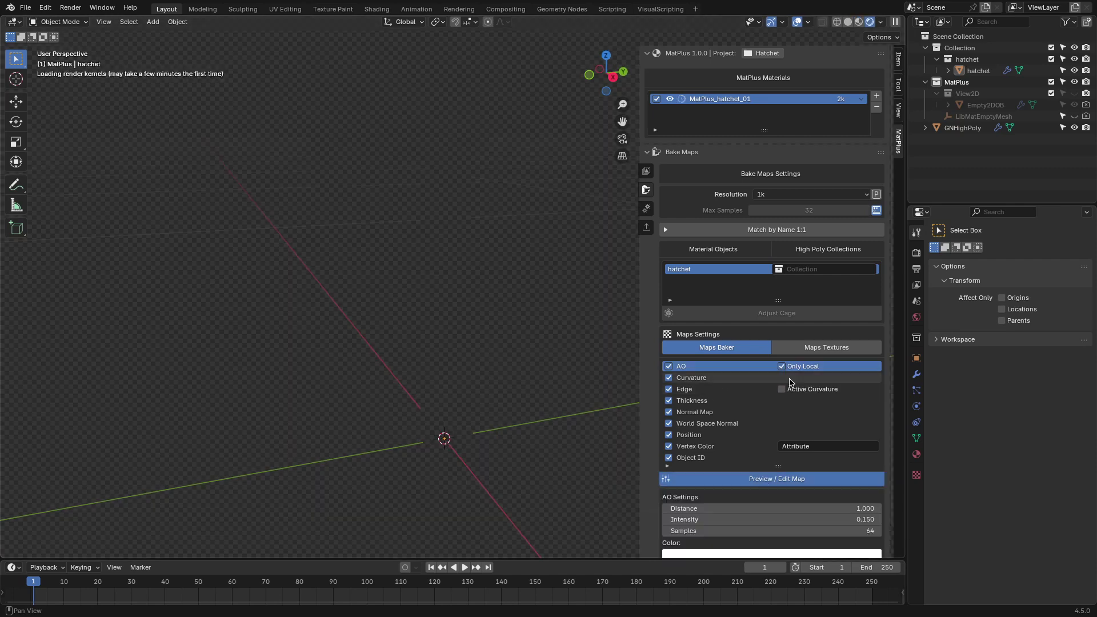
{"action": "left_click", "coordinate": [756, 539]}
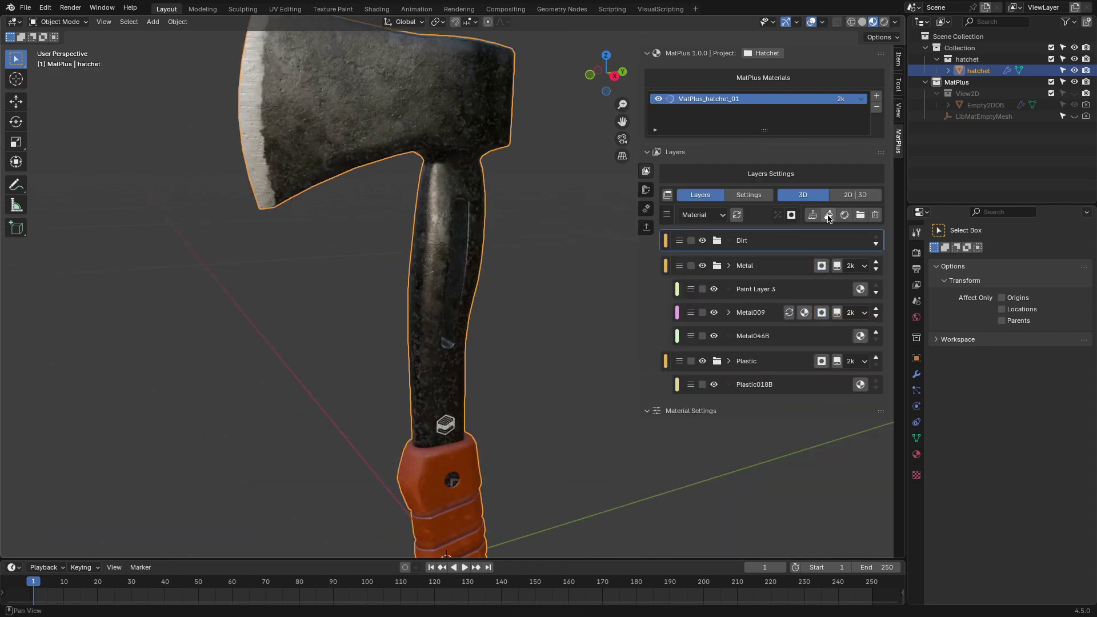
- Add a fill layer to the new Dirt group and set its colour to grey (value 0.300)
{"action": "left_click", "coordinate": [829, 218]}
{"action": "left_click", "coordinate": [745, 495]}
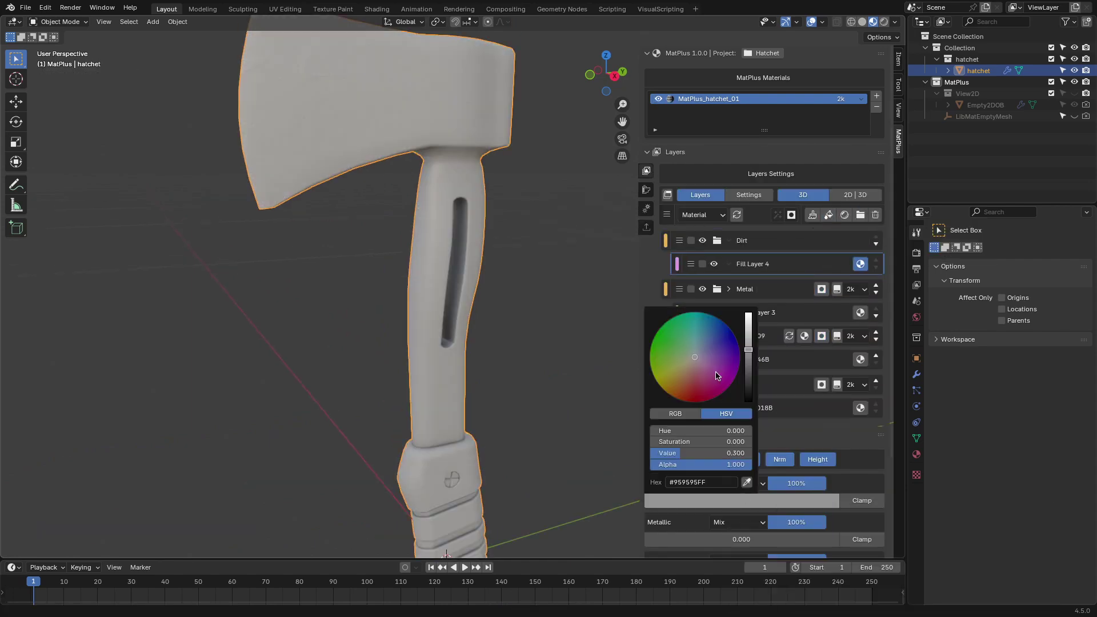